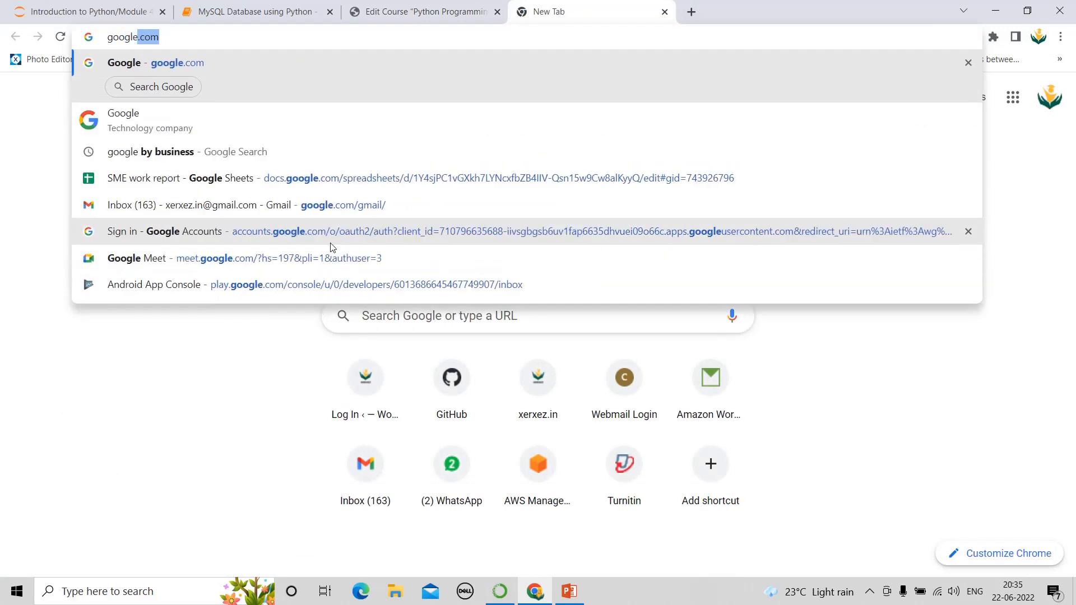
Go to google.com, search for "mysql download", and open the MySQL Downloads result.
{"action": "key", "text": "Return"}
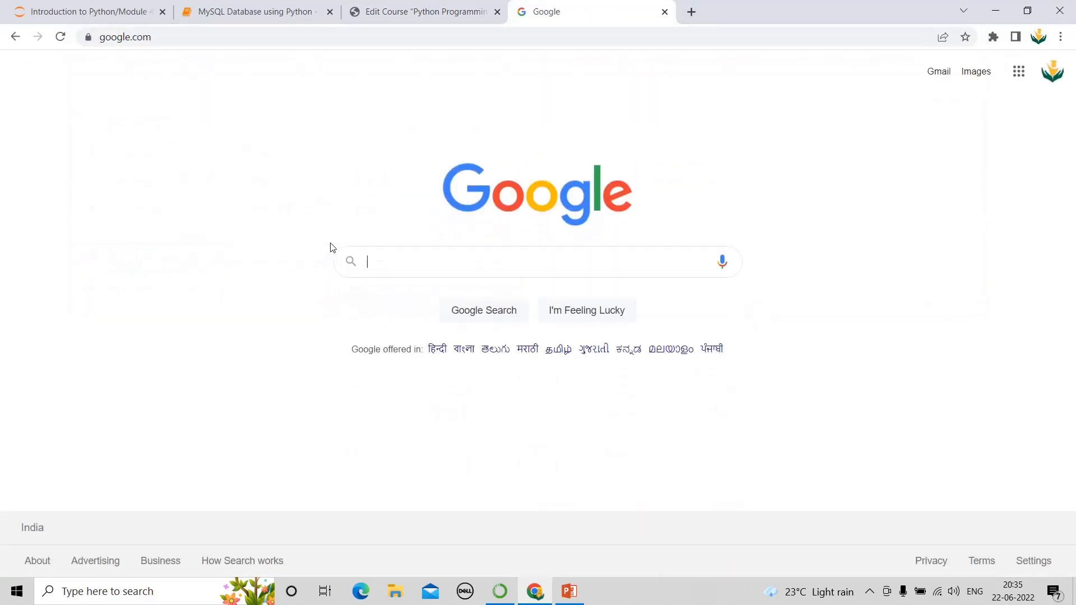
{"action": "left_click", "coordinate": [425, 264]}
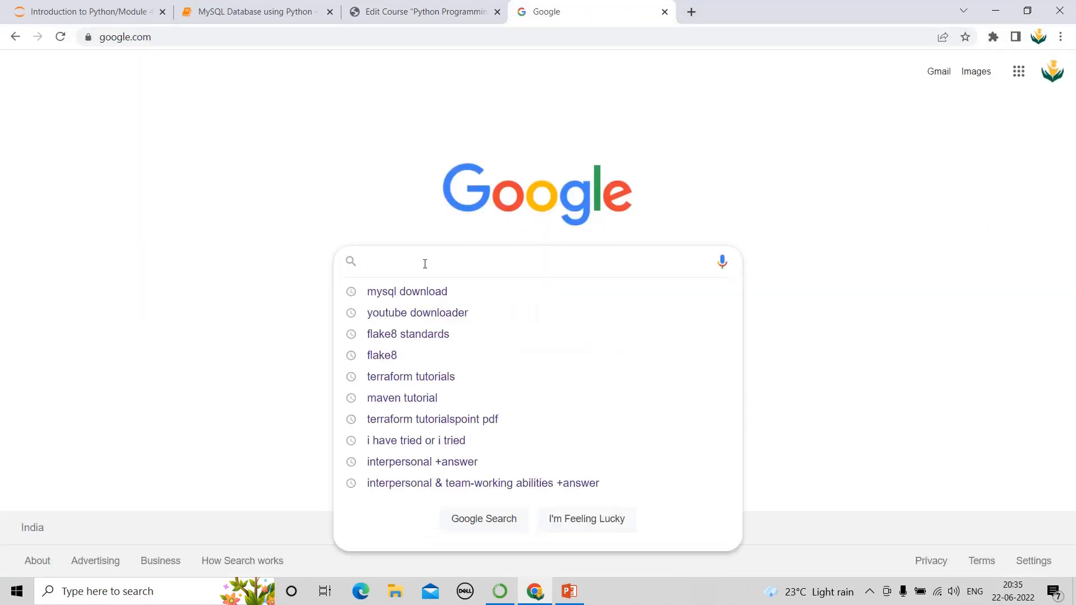
{"action": "type", "text": "mysql"}
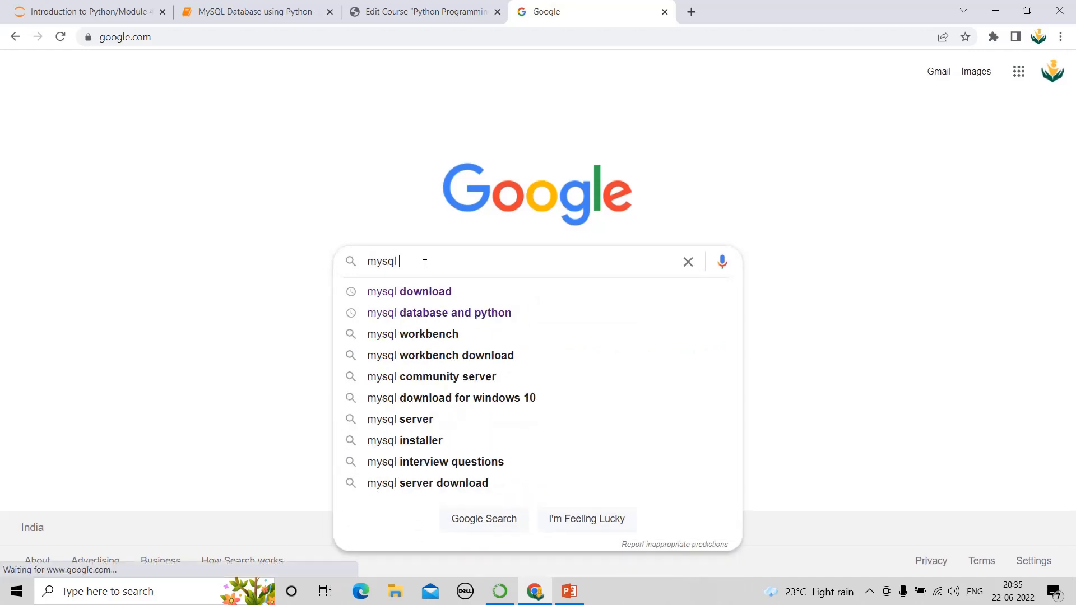
{"action": "key", "text": "Down"}
{"action": "key", "text": "Return"}
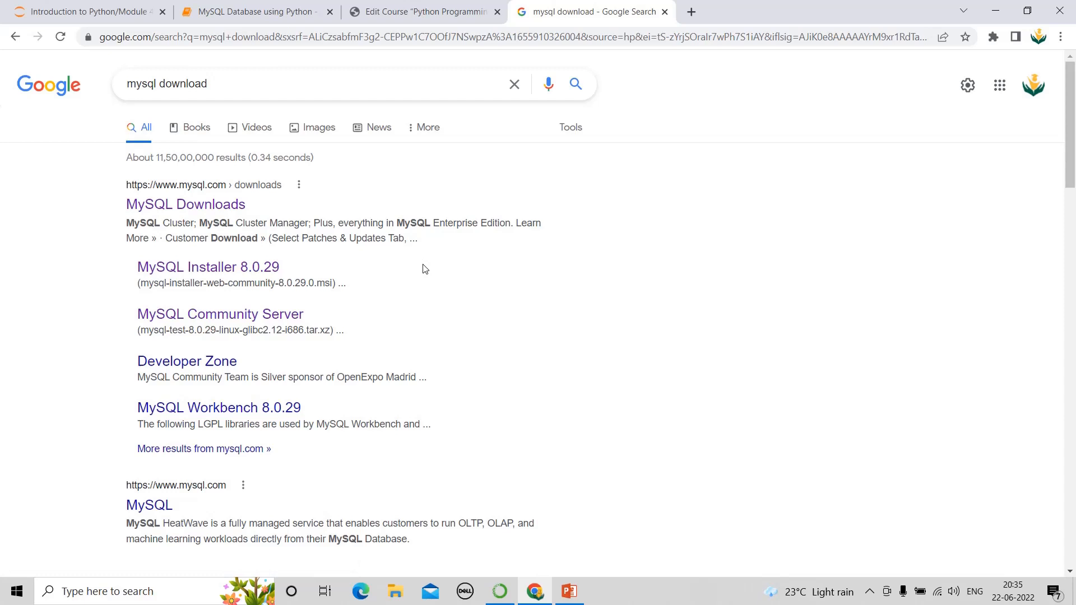
{"action": "left_click", "coordinate": [216, 204]}
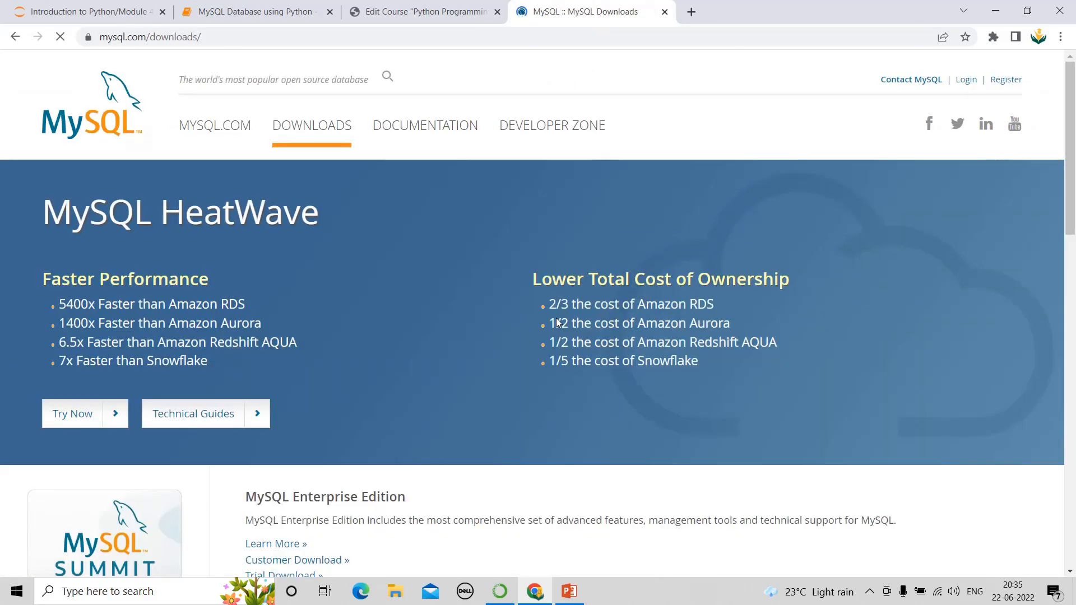
View the MySQL Documentation page and return to the MySQL Downloads page.
{"action": "left_click", "coordinate": [454, 133]}
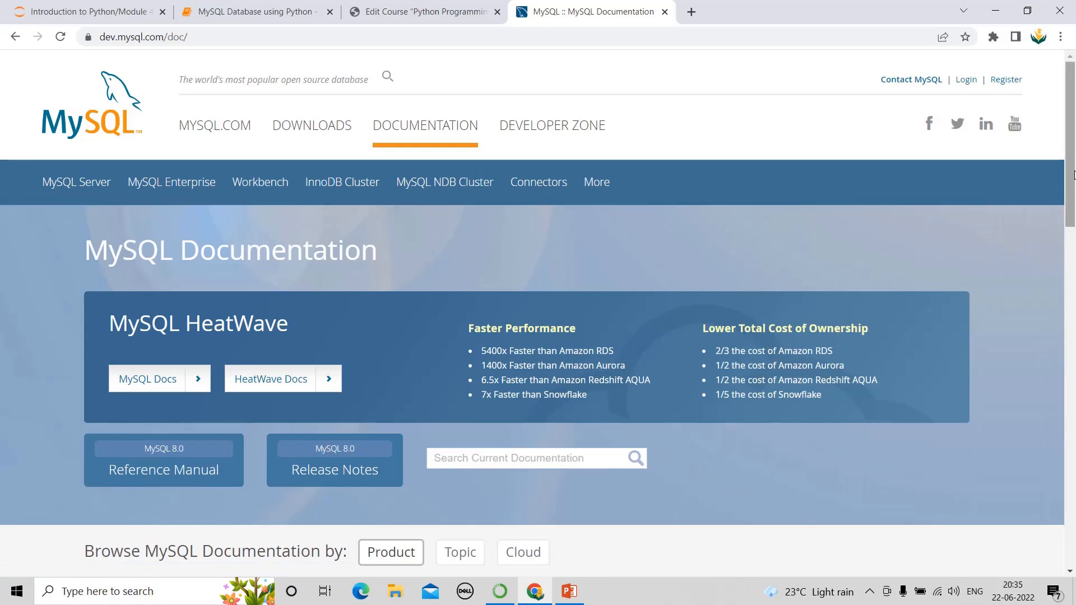
{"action": "left_click_drag", "start_coordinate": [1073, 176], "coordinate": [1073, 140]}
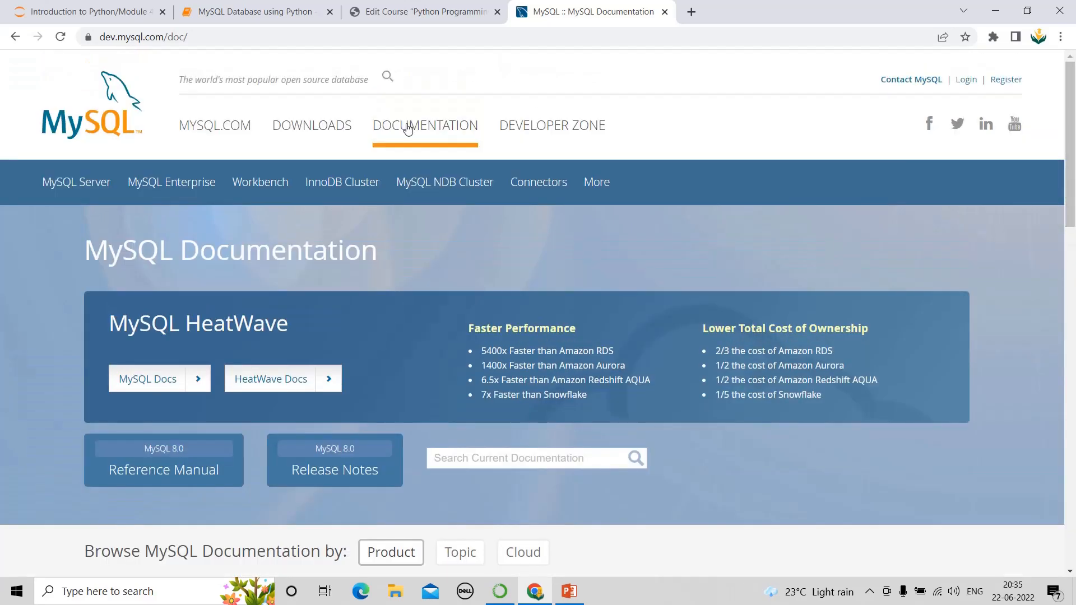
{"action": "left_click", "coordinate": [317, 136]}
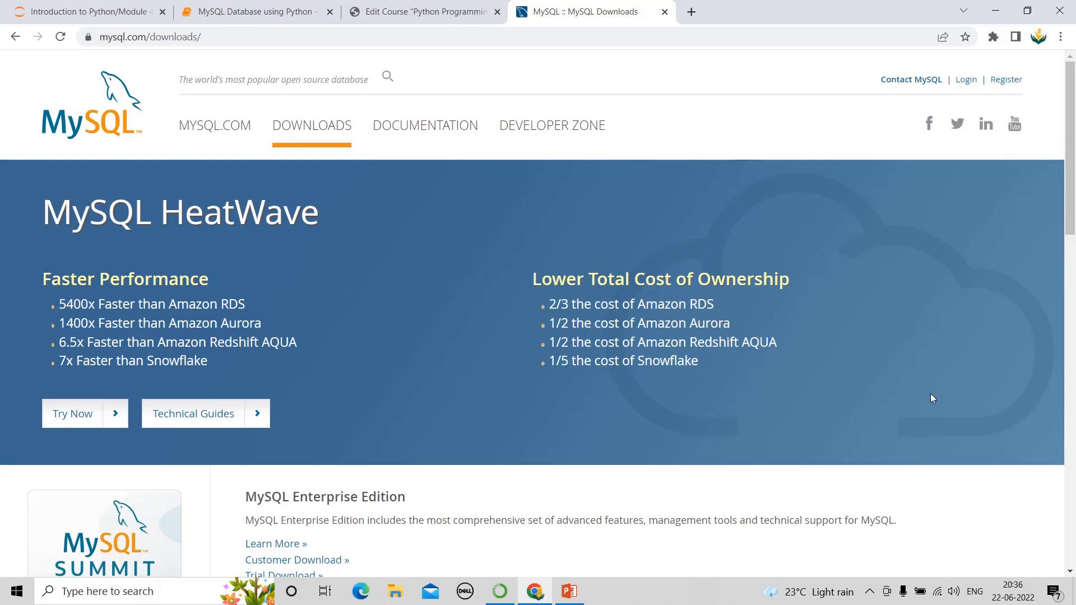
{"action": "left_click_drag", "start_coordinate": [1072, 207], "coordinate": [1072, 210]}
{"action": "left_click", "coordinate": [310, 127]}
{"action": "left_click", "coordinate": [308, 133]}
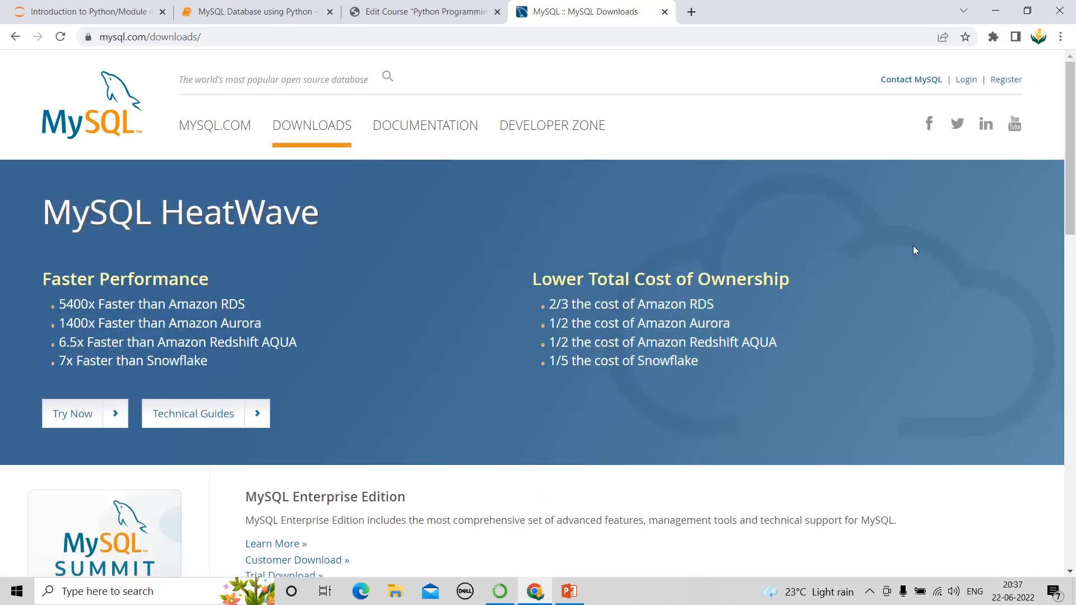
Go to the MySQL Community (GPL) Downloads and open the MySQL Installer for Windows page.
{"action": "left_click_drag", "start_coordinate": [1072, 147], "coordinate": [1071, 307]}
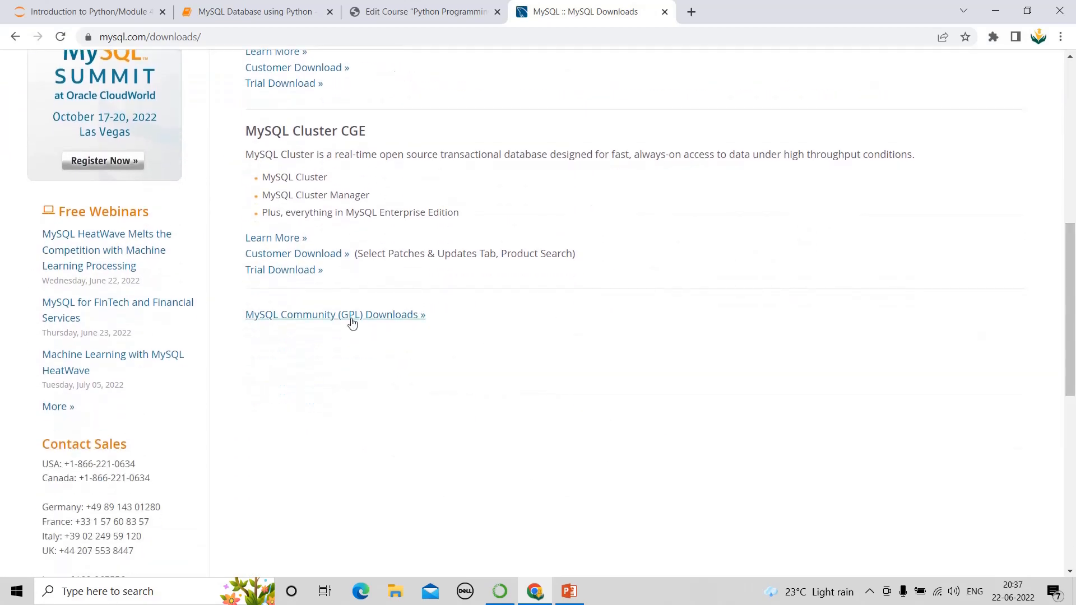
{"action": "left_click", "coordinate": [352, 319]}
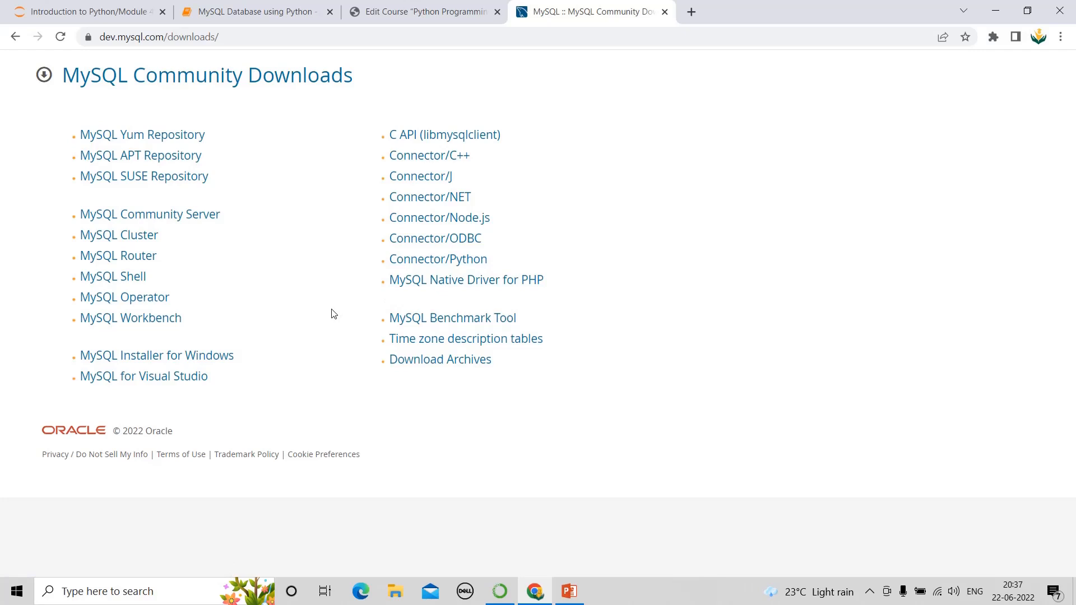
{"action": "left_click", "coordinate": [180, 363]}
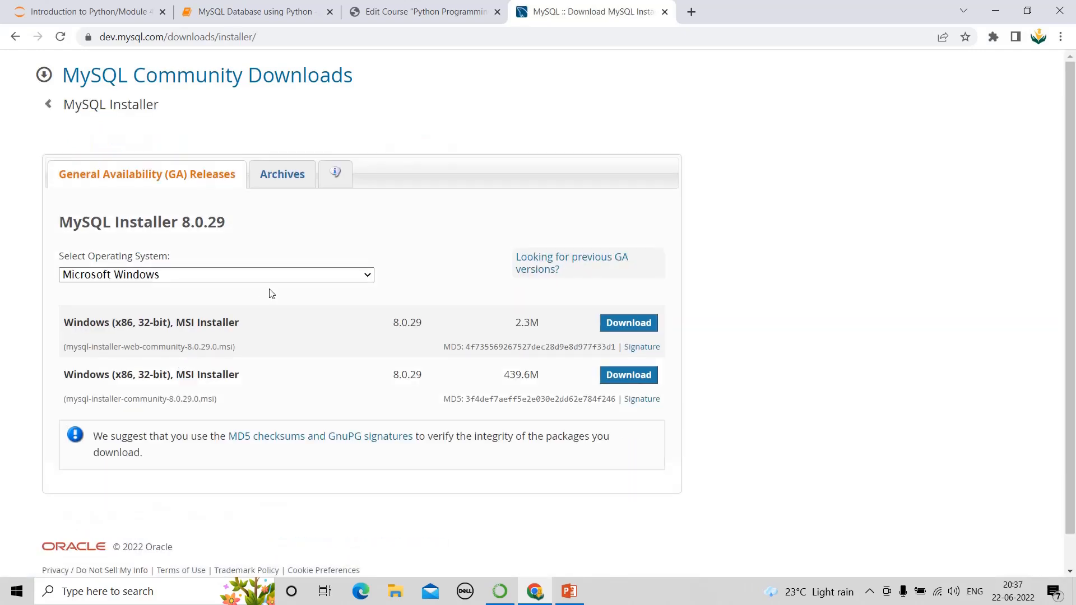
Choose Microsoft Windows as the operating system and download the 2.3M web-community MSI installer without logging in or signing up.
{"action": "left_click", "coordinate": [294, 276]}
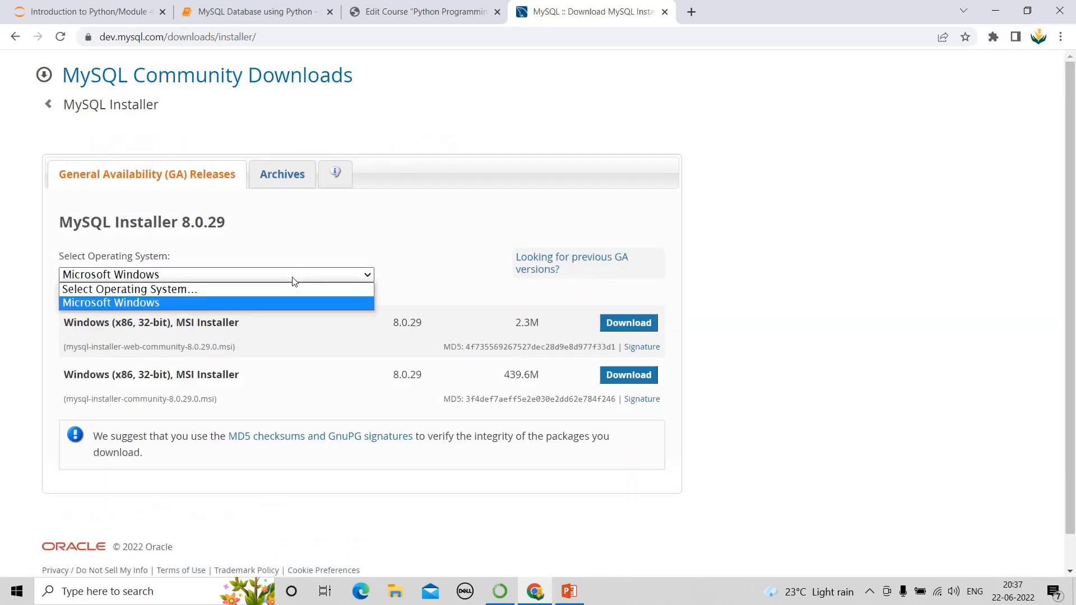
{"action": "left_click", "coordinate": [220, 303]}
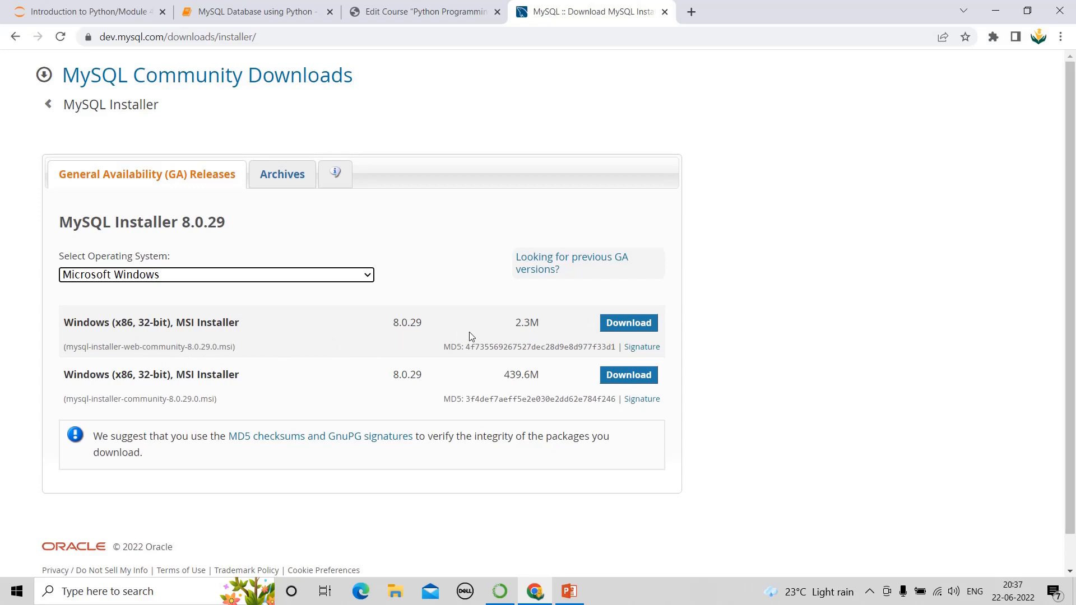
{"action": "left_click", "coordinate": [641, 331]}
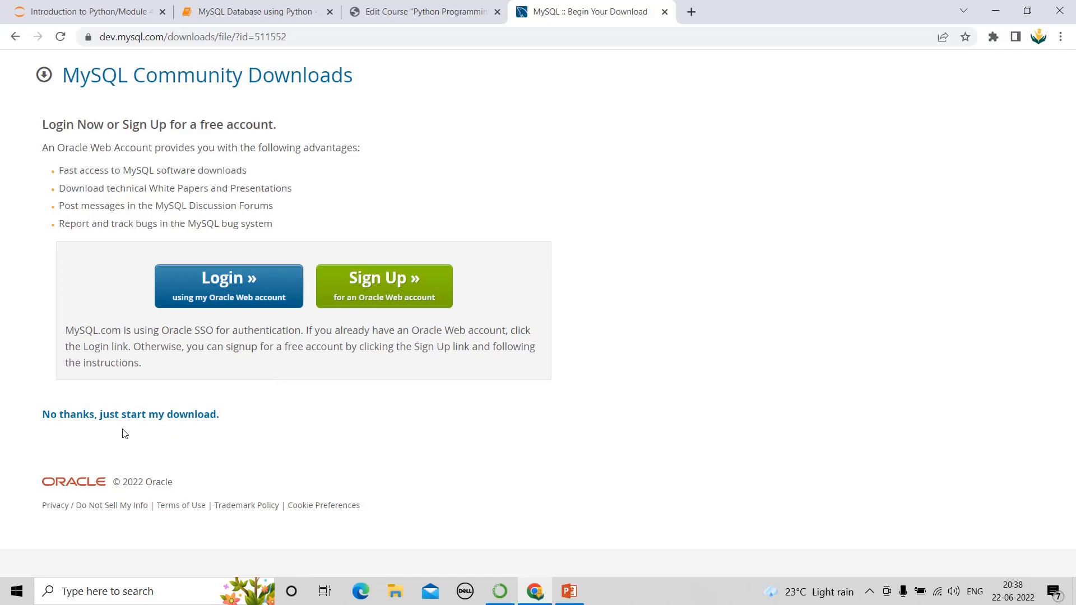
{"action": "left_click", "coordinate": [150, 421]}
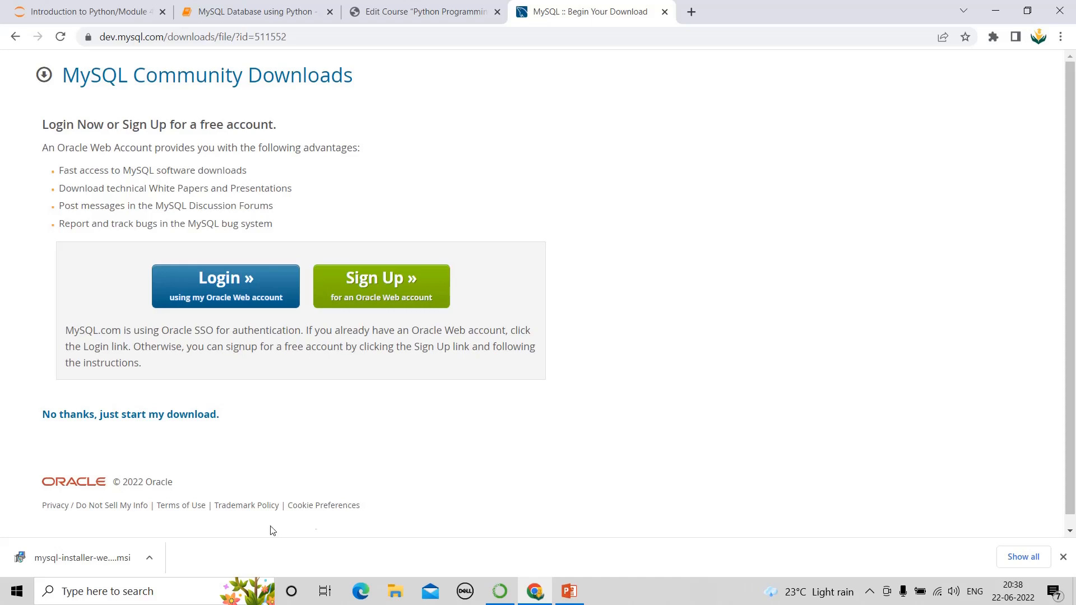
Run the downloaded MySQL installer with the browser minimized, and inspect the product information of MySQL Server and MySQL Workbench.
{"action": "left_click", "coordinate": [101, 562]}
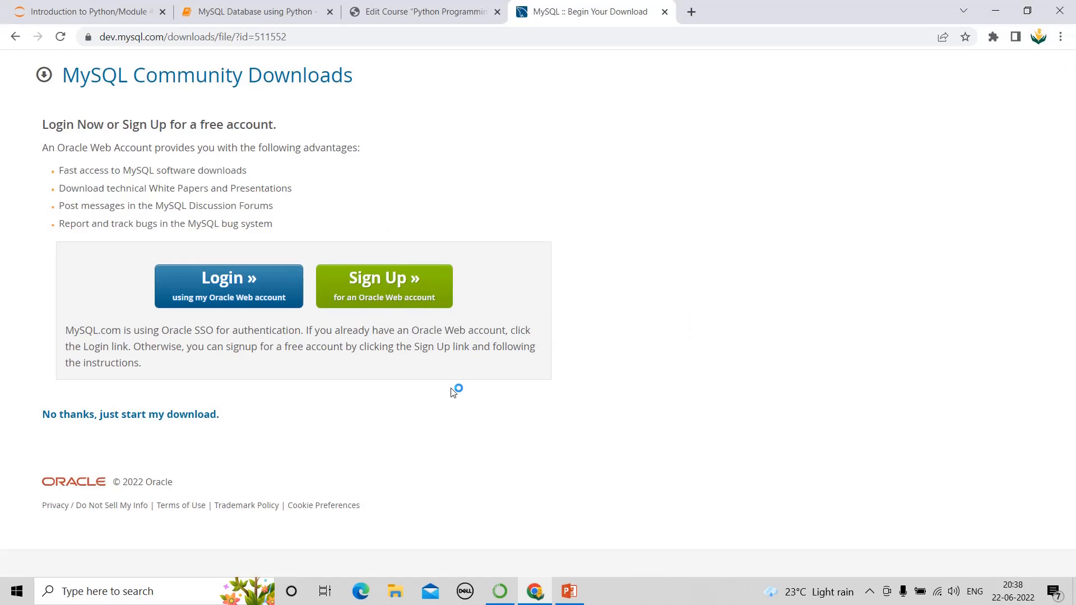
{"action": "left_click", "coordinate": [996, 10]}
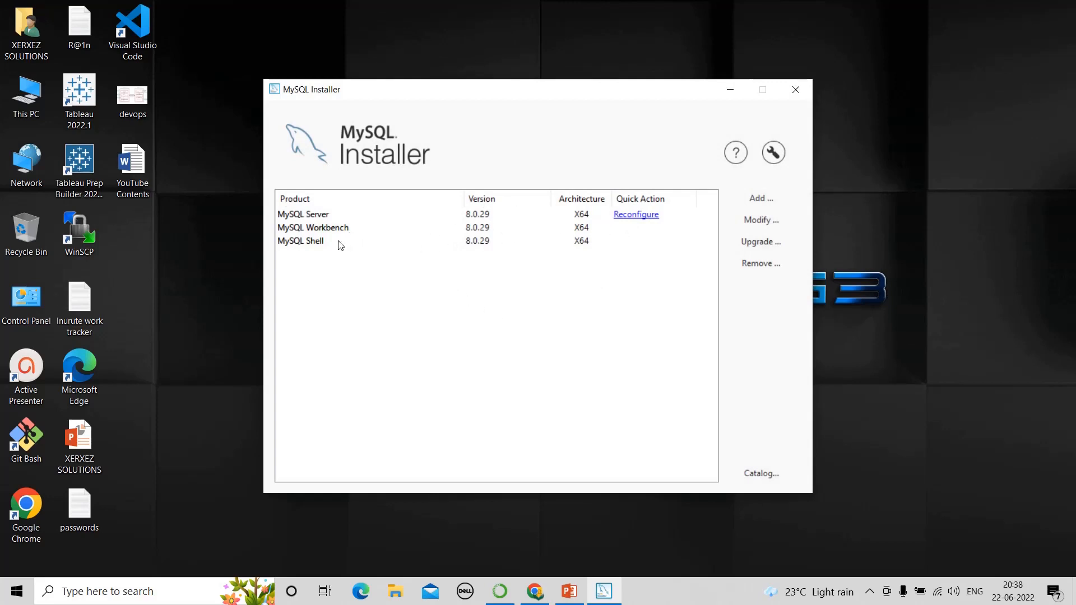
{"action": "left_click", "coordinate": [315, 217]}
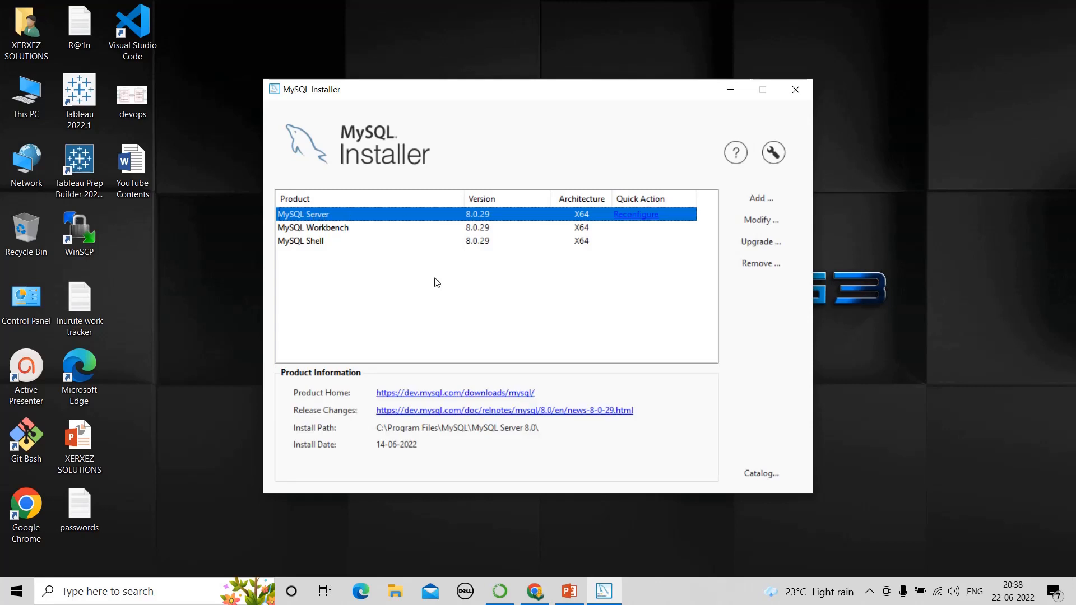
{"action": "left_click", "coordinate": [332, 233]}
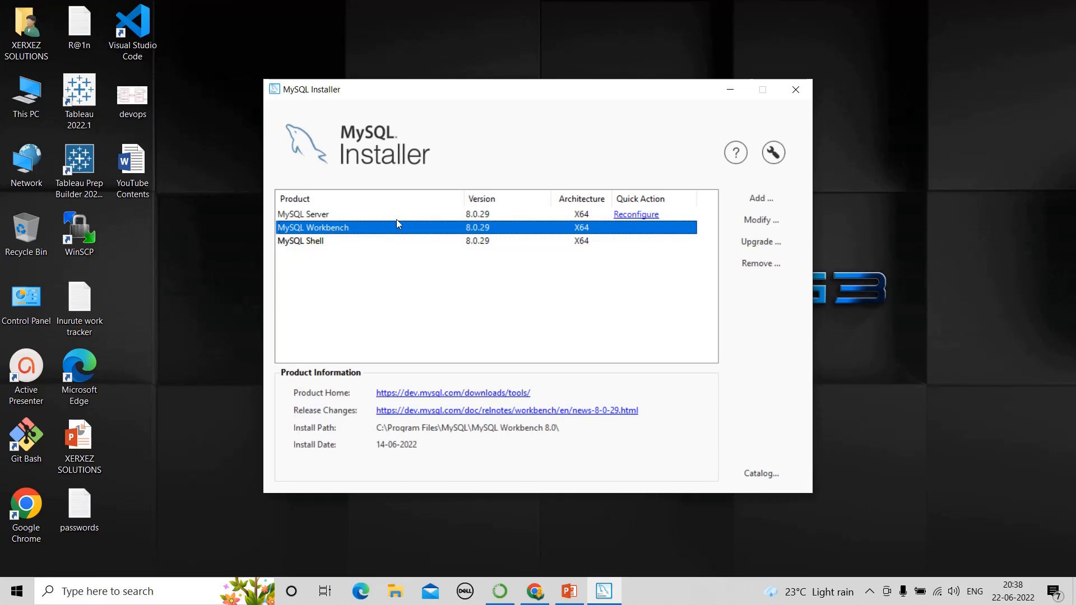
{"action": "left_click", "coordinate": [372, 217]}
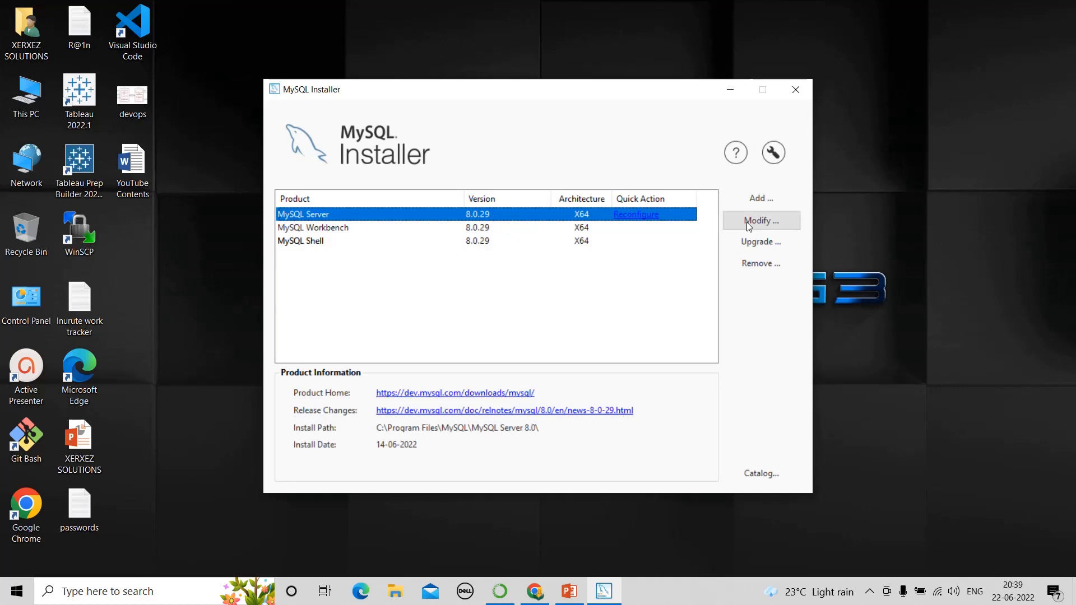
Start adding products in the installer, expand the MySQL Server 8.0 versions, and select MySQL Server 8.0.28 - X64.
{"action": "left_click", "coordinate": [773, 203]}
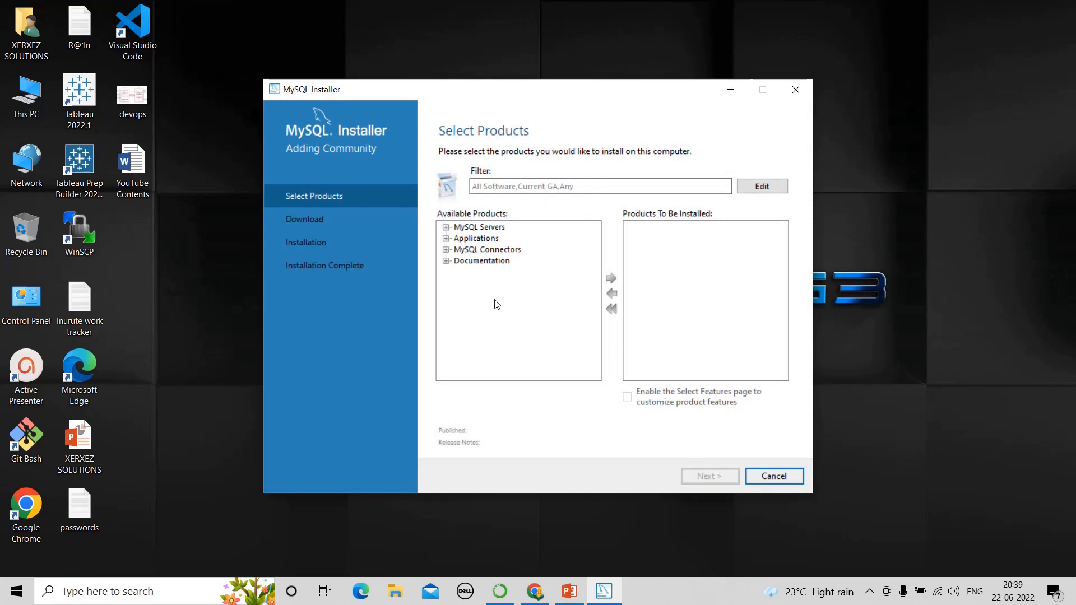
{"action": "left_click", "coordinate": [446, 228]}
{"action": "left_click", "coordinate": [459, 239]}
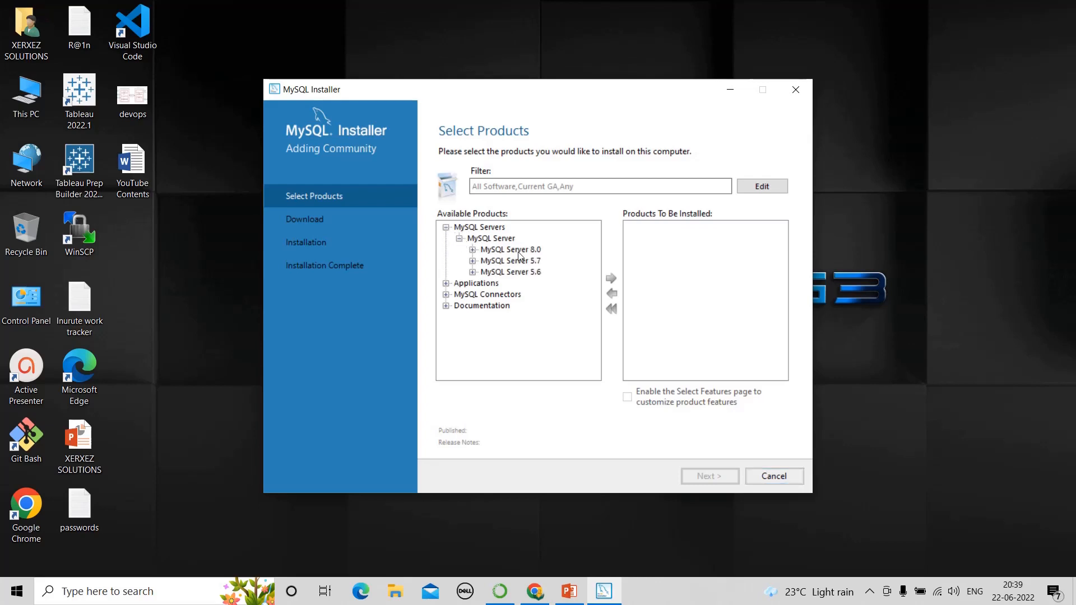
{"action": "left_click", "coordinate": [472, 252]}
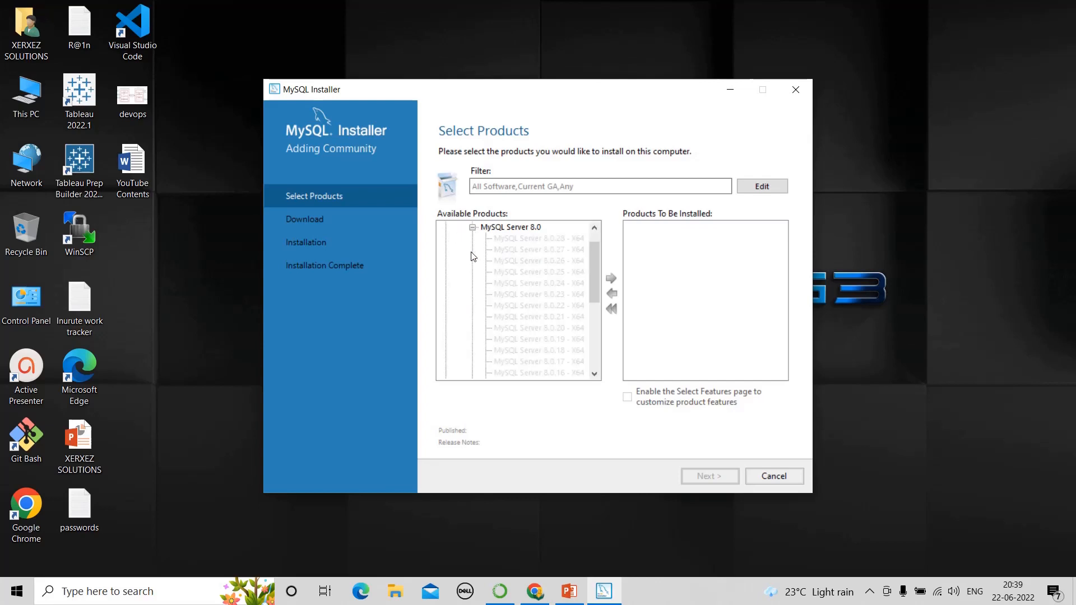
{"action": "left_click_drag", "start_coordinate": [595, 264], "coordinate": [597, 348]}
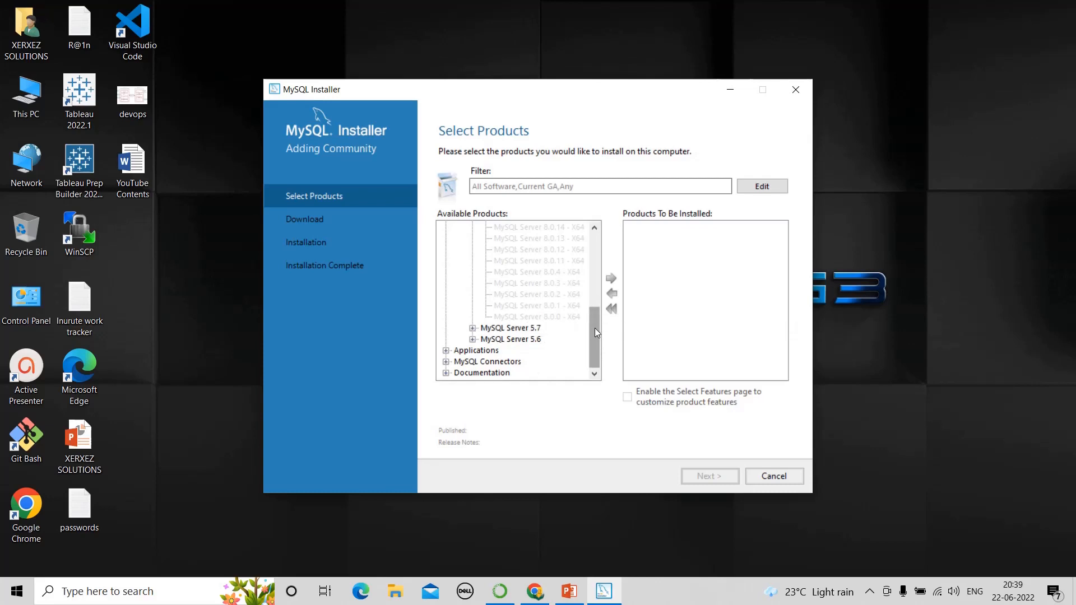
{"action": "left_click_drag", "start_coordinate": [594, 328], "coordinate": [596, 244]}
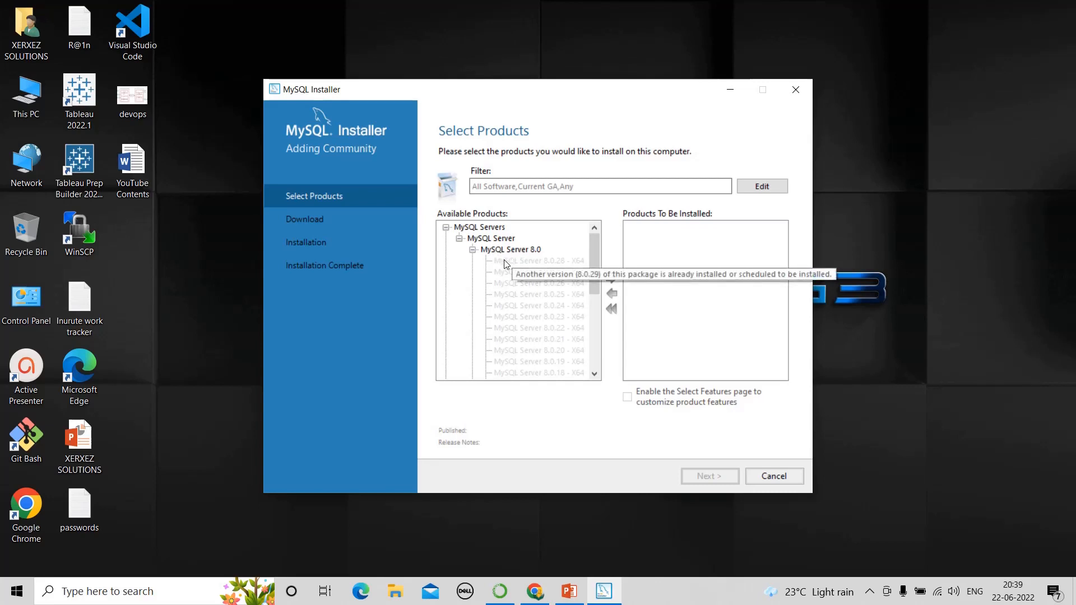
{"action": "left_click", "coordinate": [546, 261]}
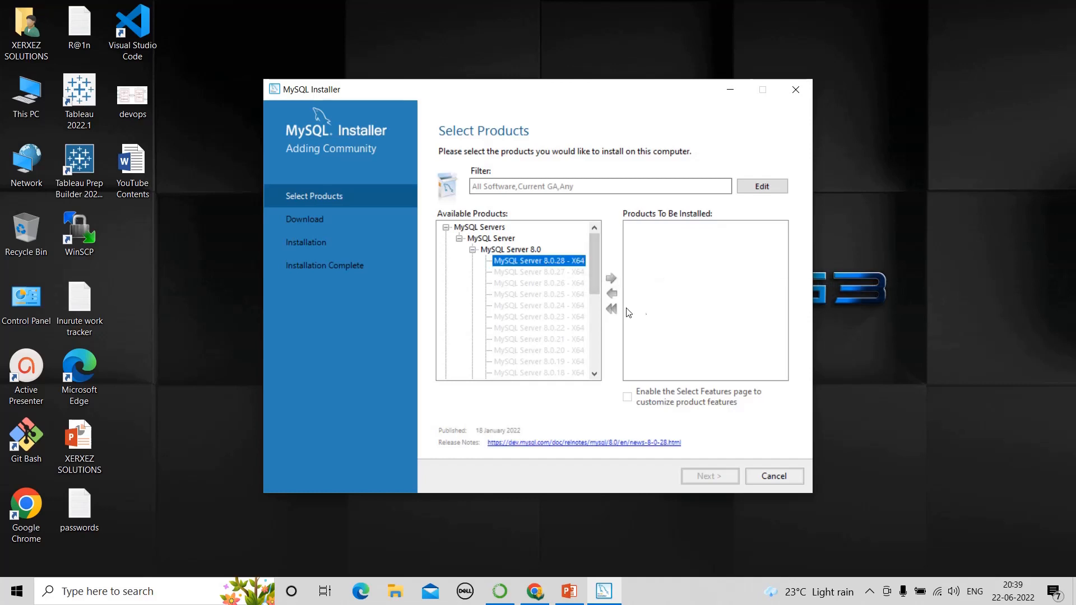
Expand the MySQL Server 5.7 versions and add MySQL Server 5.7.38 - X64 to the products to install.
{"action": "left_click_drag", "start_coordinate": [593, 285], "coordinate": [594, 367]}
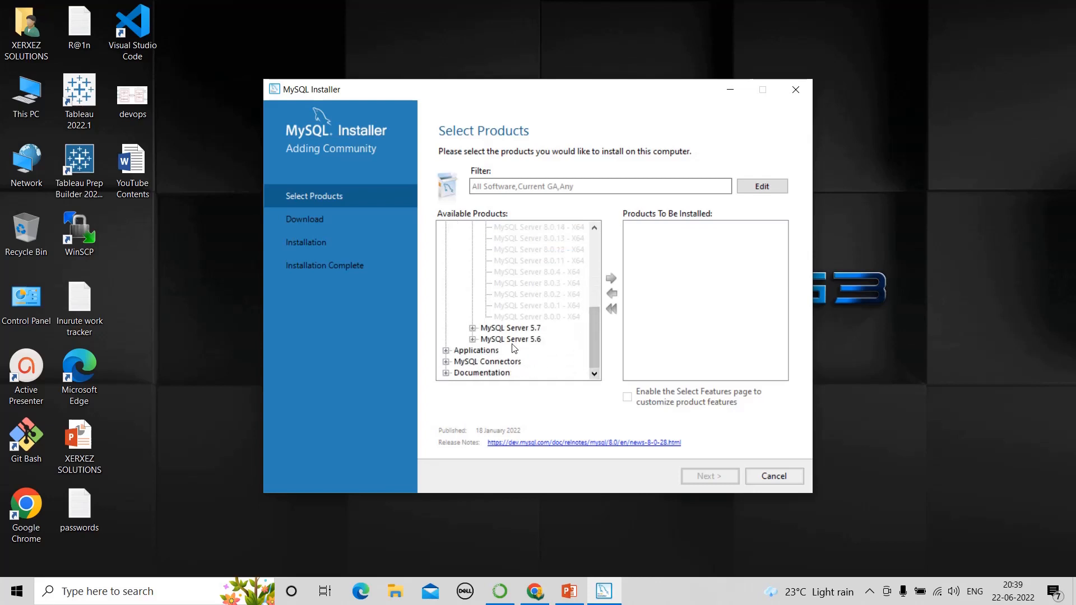
{"action": "left_click", "coordinate": [473, 328]}
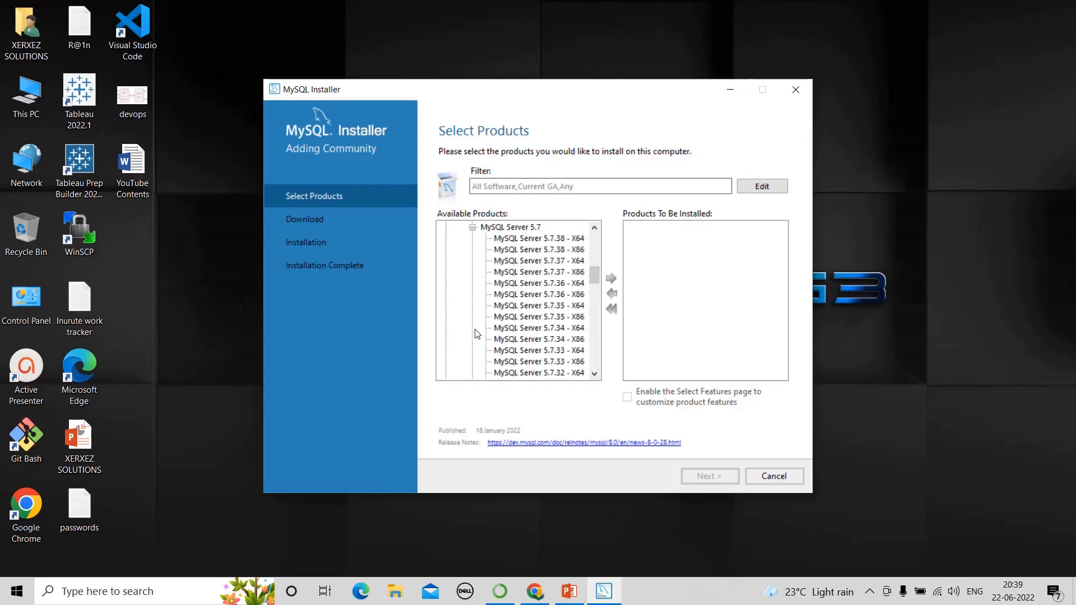
{"action": "left_click", "coordinate": [547, 239]}
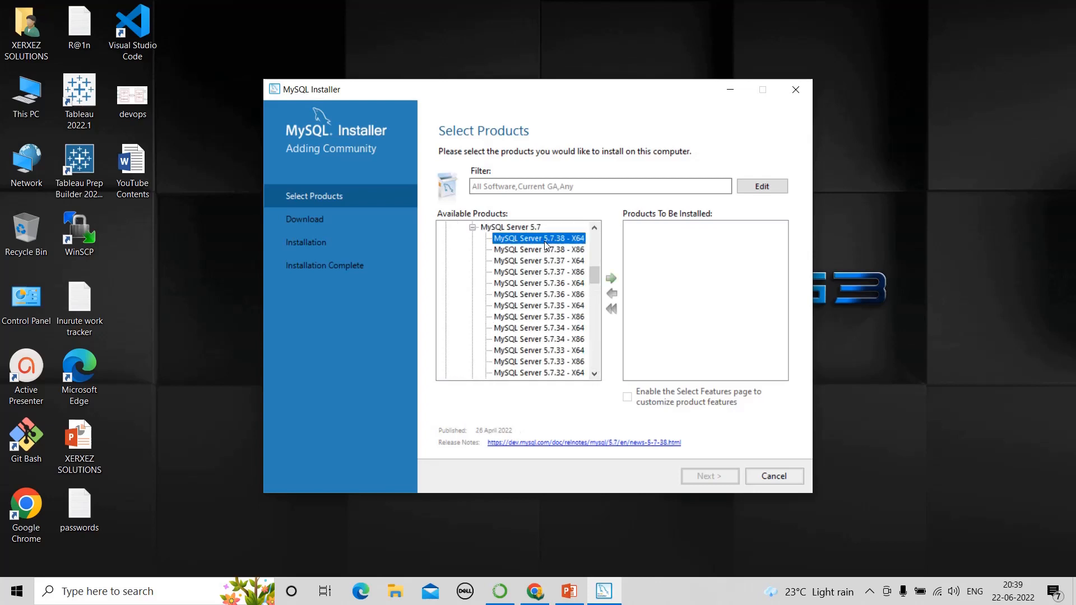
{"action": "left_click", "coordinate": [610, 276]}
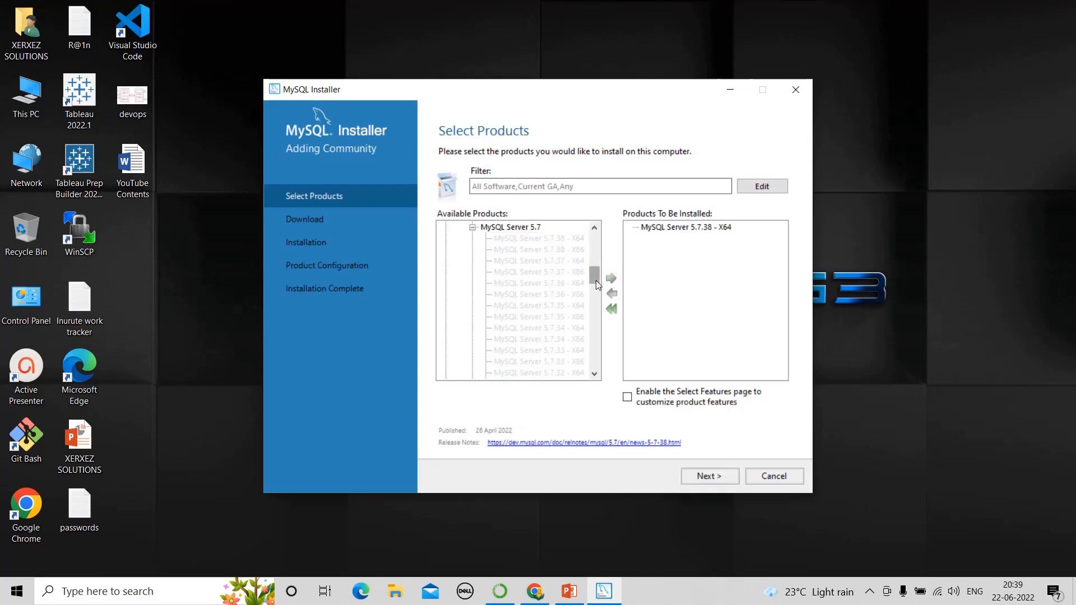
Expand Applications down to the MySQL Workbench 8.0 versions and select MySQL Workbench 8.0.28 to inspect its availability.
{"action": "left_click_drag", "start_coordinate": [596, 277], "coordinate": [596, 283]}
{"action": "left_click_drag", "start_coordinate": [595, 344], "coordinate": [594, 369]}
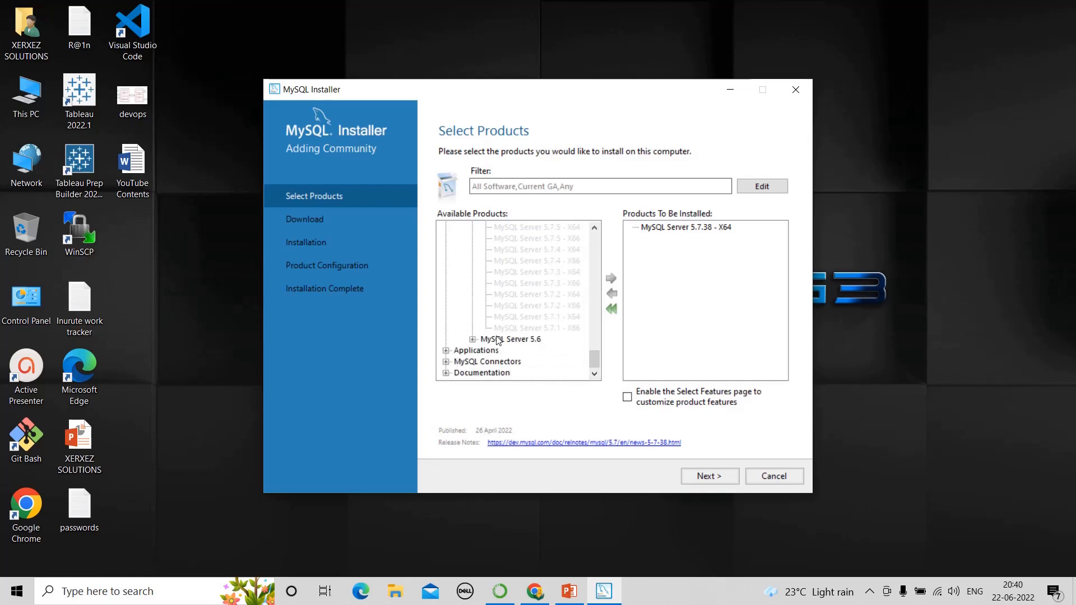
{"action": "left_click", "coordinate": [446, 351]}
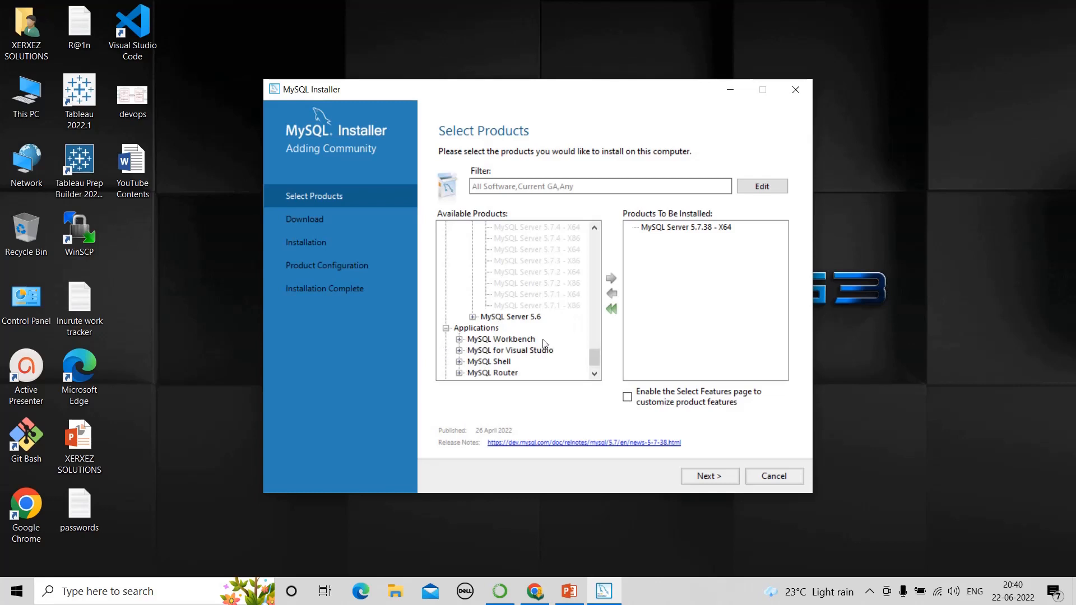
{"action": "left_click", "coordinate": [459, 340]}
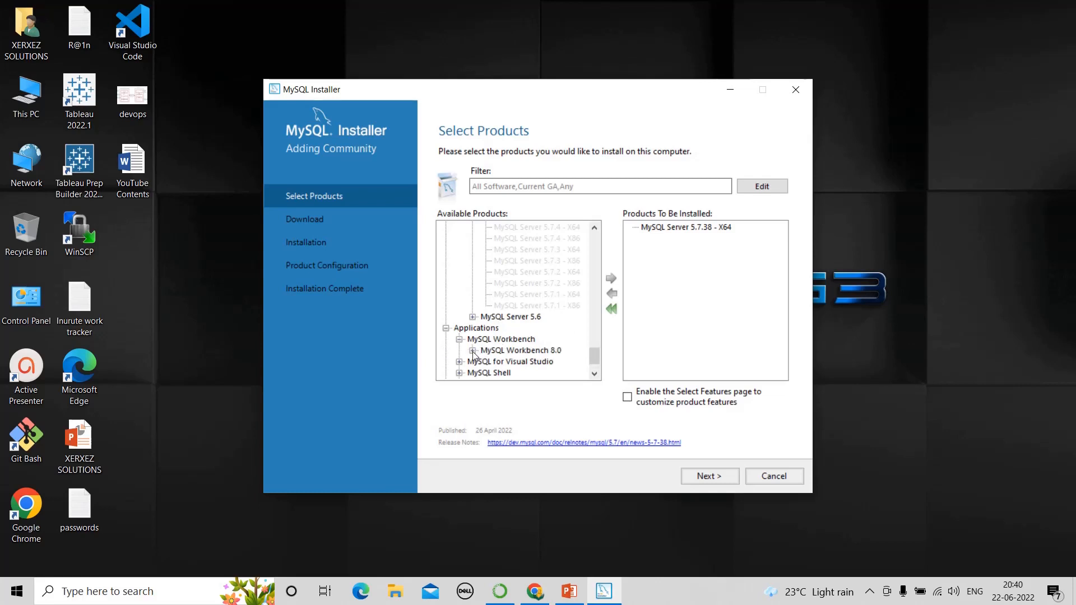
{"action": "left_click", "coordinate": [473, 350]}
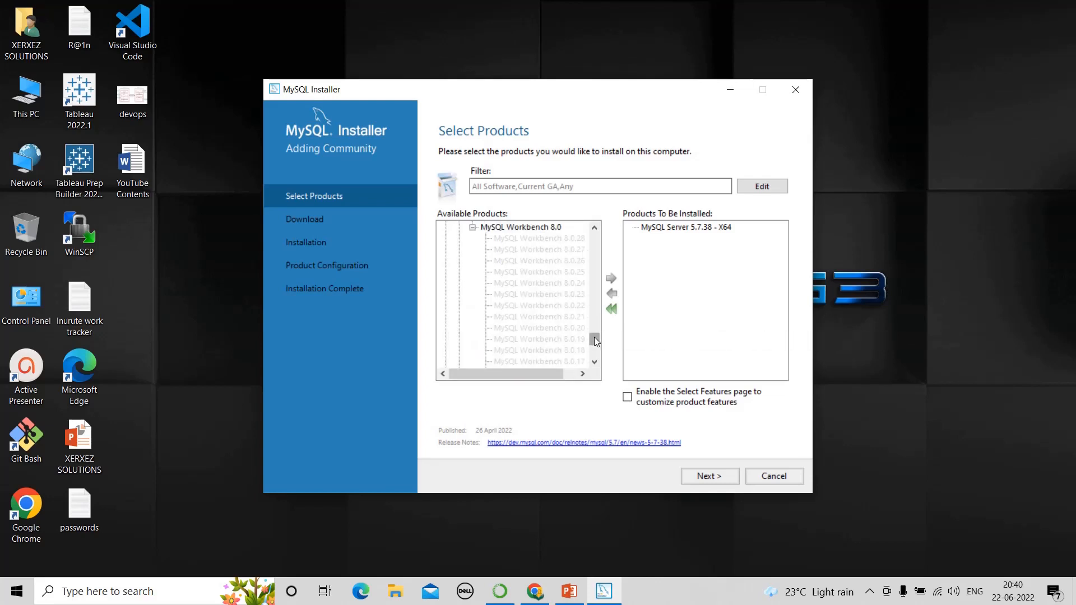
{"action": "mouse_move", "coordinate": [594, 343]}
{"action": "left_mouse_down"}
{"action": "mouse_move", "coordinate": [594, 354]}
{"action": "mouse_move", "coordinate": [591, 330]}
{"action": "left_mouse_up"}
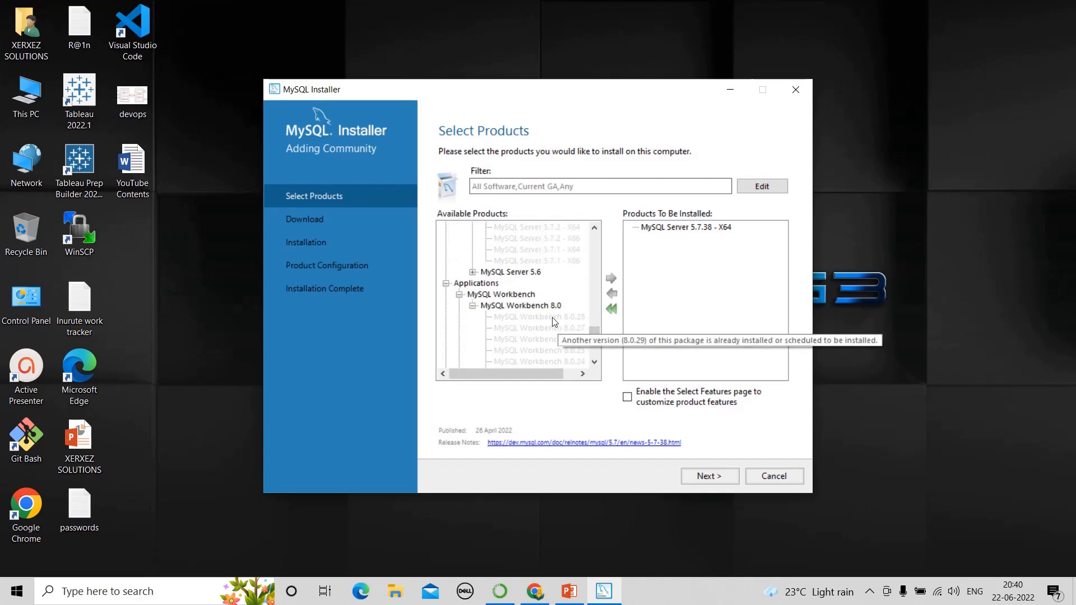
{"action": "left_click", "coordinate": [553, 318]}
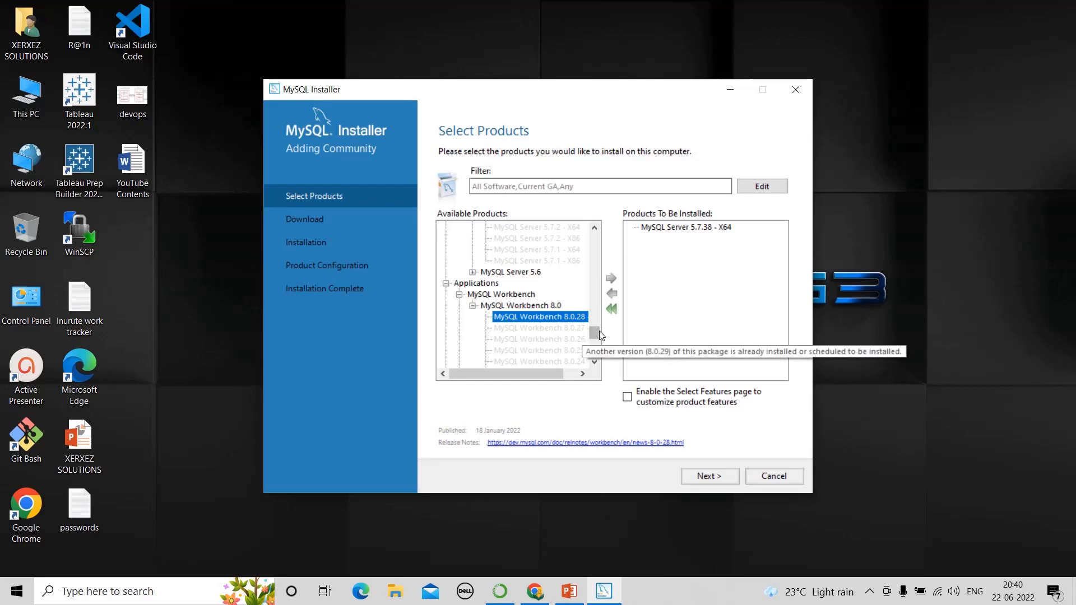
Expand MySQL Connectors and look through the available Connector/ODBC versions, selecting Connector/ODBC 8.0.
{"action": "left_click_drag", "start_coordinate": [596, 331], "coordinate": [598, 351]}
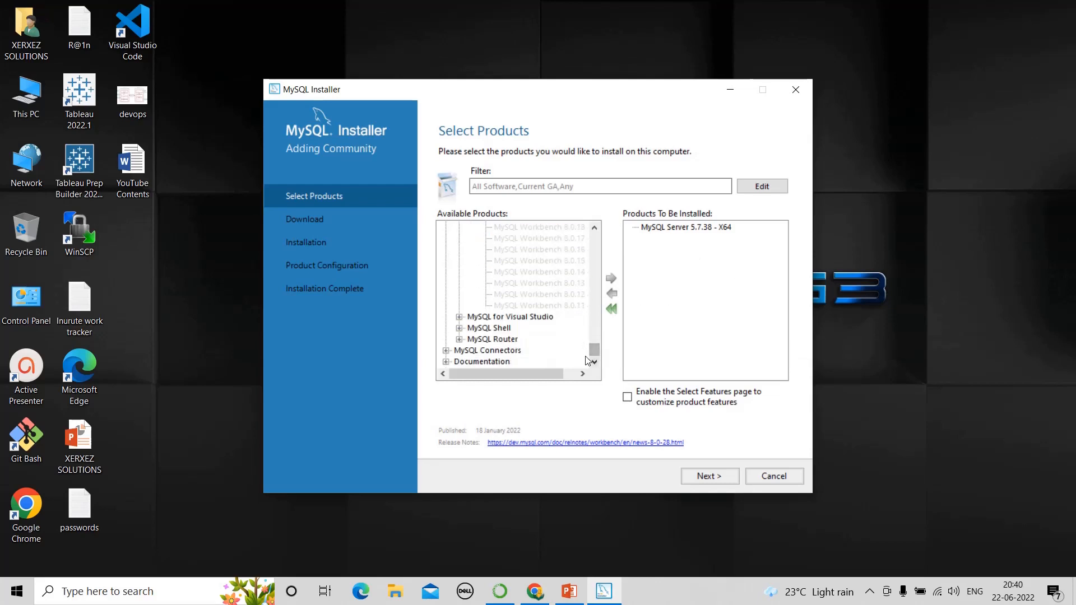
{"action": "left_click", "coordinate": [446, 351]}
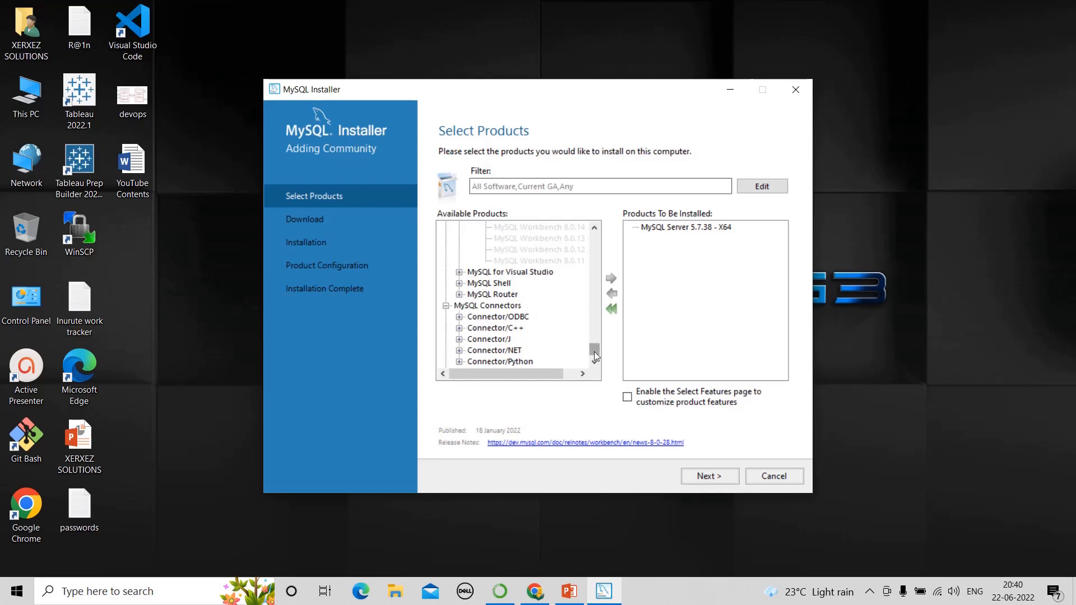
{"action": "left_click_drag", "start_coordinate": [594, 351], "coordinate": [593, 355]}
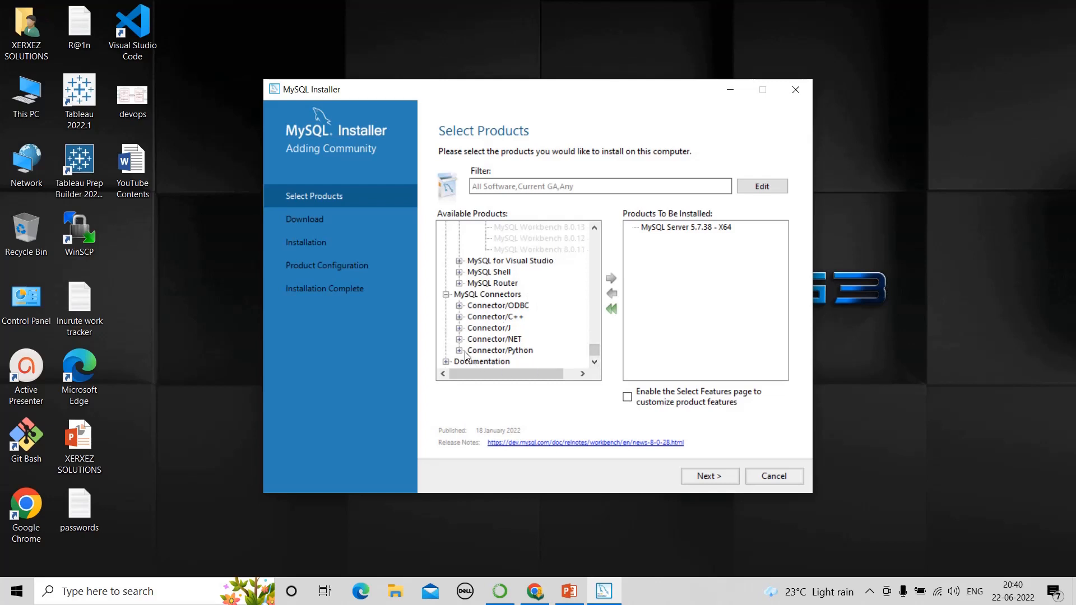
{"action": "left_click", "coordinate": [483, 306]}
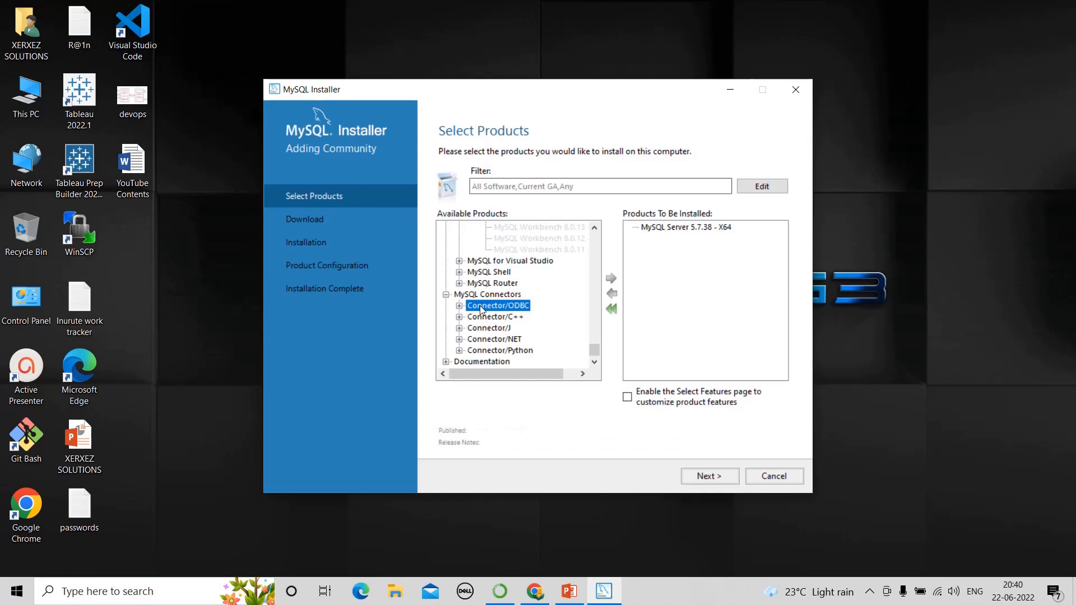
{"action": "left_click", "coordinate": [459, 305]}
{"action": "left_click", "coordinate": [509, 318]}
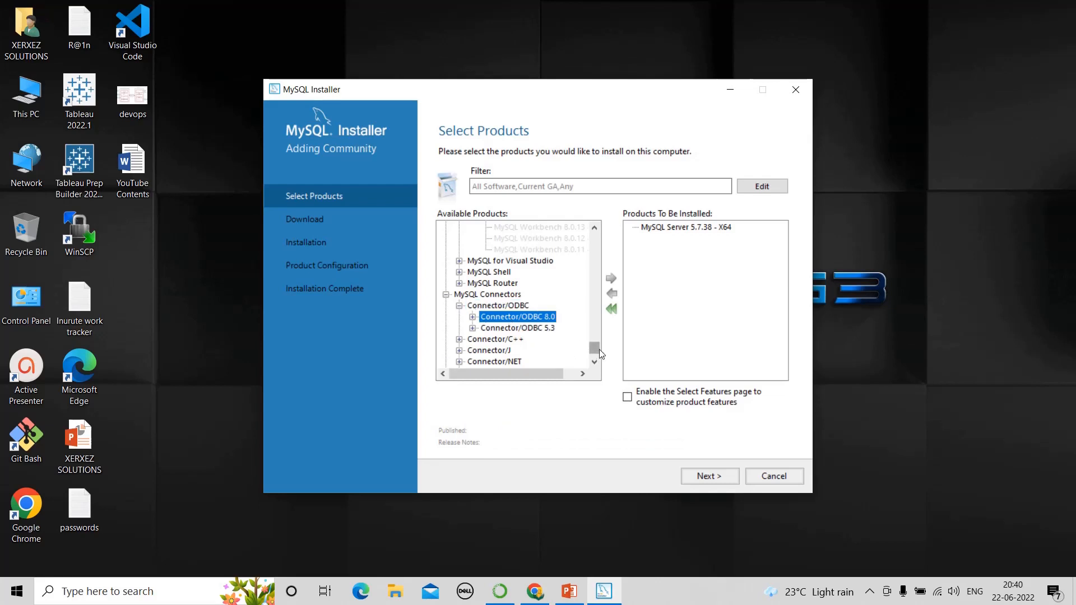
Expand the Connector/Python 8.0 versions and add Connector/Python 8.0.29 - X64 to the products to install.
{"action": "scroll", "coordinate": [599, 347], "scroll_direction": "down", "scroll_amount": 1}
{"action": "left_click", "coordinate": [459, 352]}
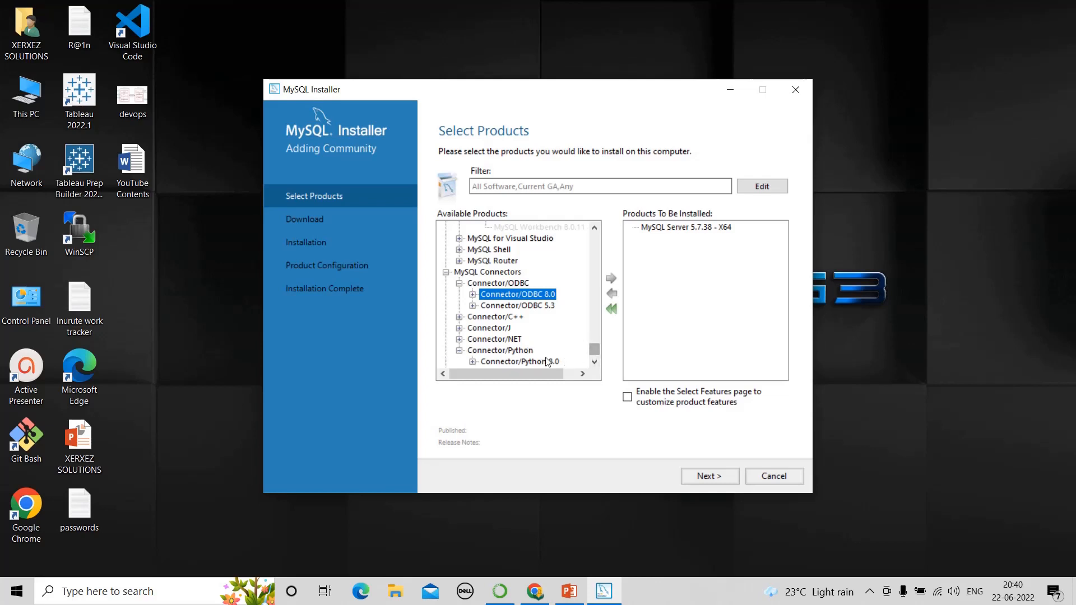
{"action": "left_click", "coordinate": [522, 360]}
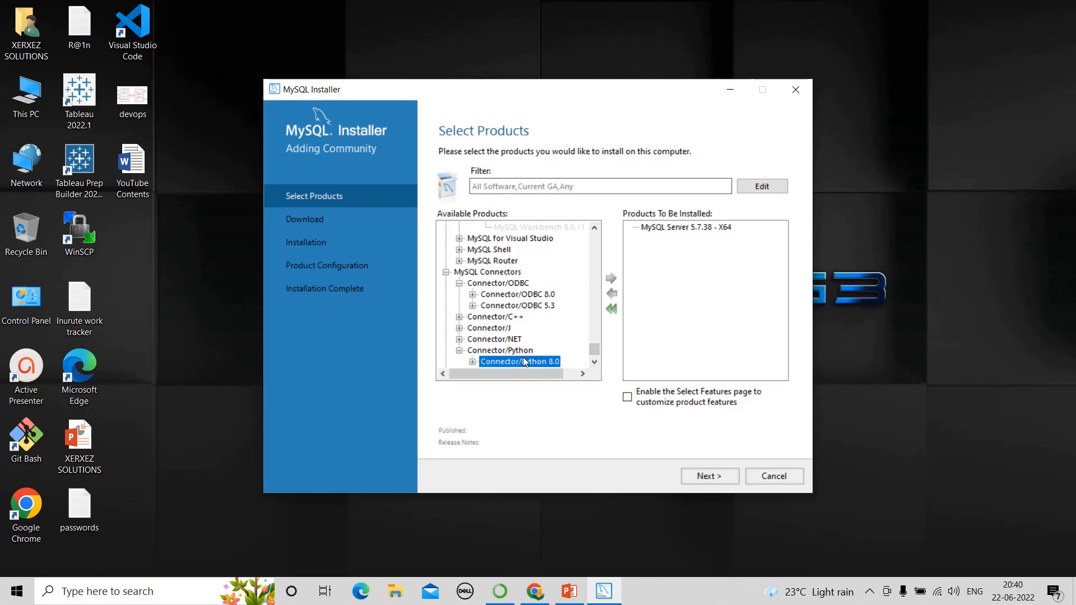
{"action": "left_click", "coordinate": [594, 361]}
{"action": "left_click", "coordinate": [475, 351]}
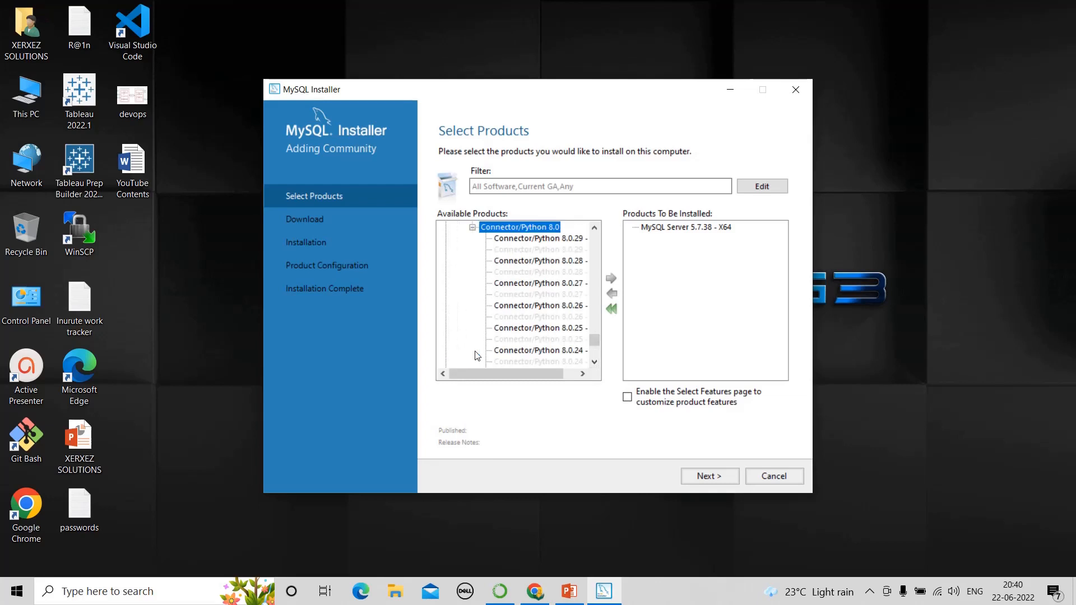
{"action": "left_click", "coordinate": [538, 239]}
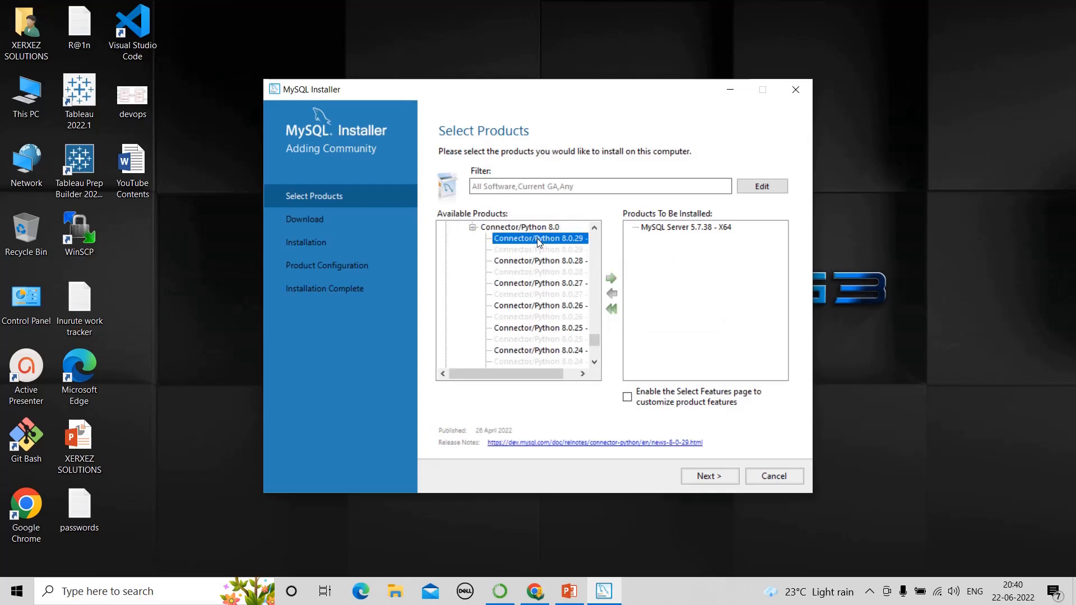
{"action": "left_click", "coordinate": [610, 279]}
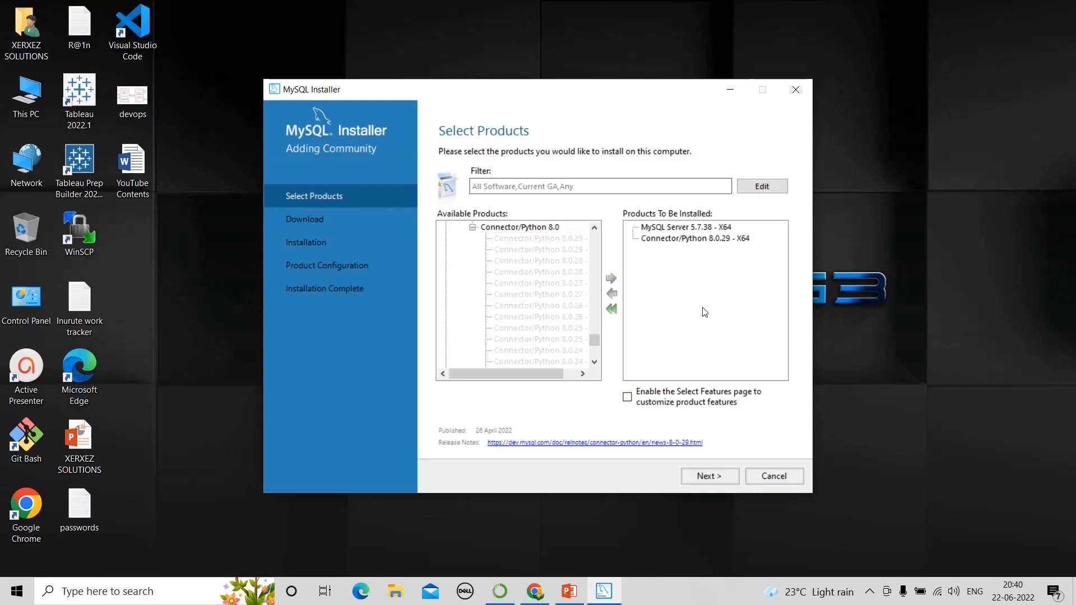
Download and install MySQL Server 5.7.38 and Connector/Python 8.0.29.
{"action": "left_click", "coordinate": [708, 476]}
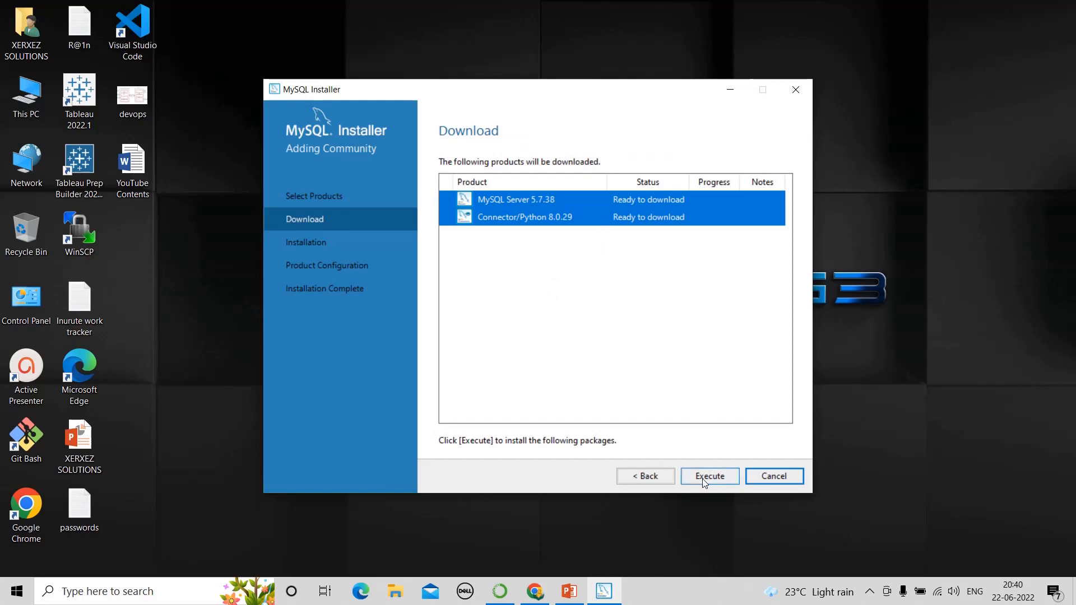
{"action": "left_click", "coordinate": [704, 479]}
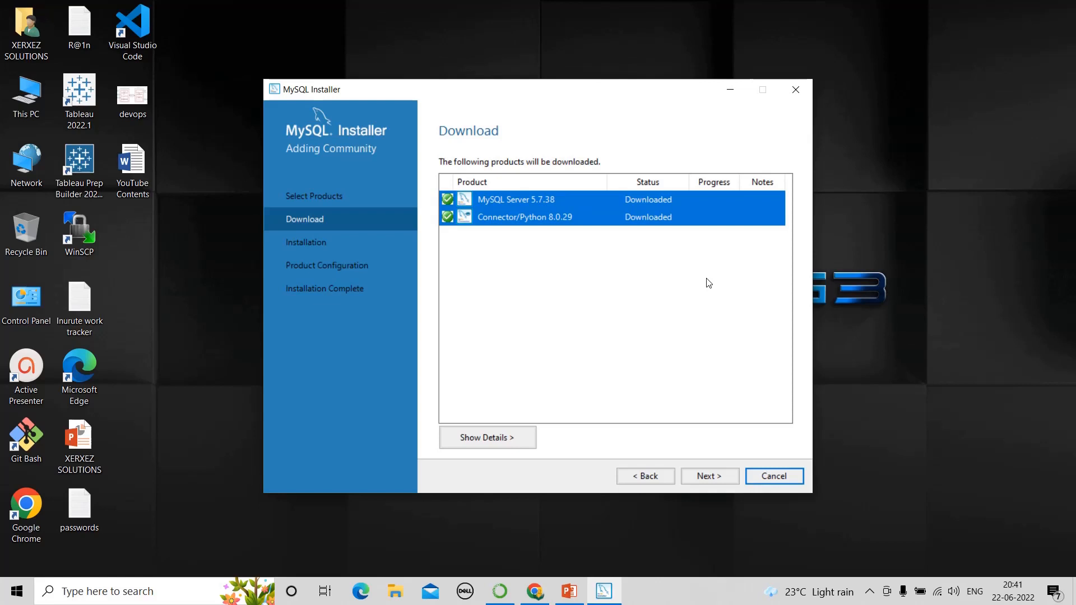
{"action": "left_click", "coordinate": [705, 480]}
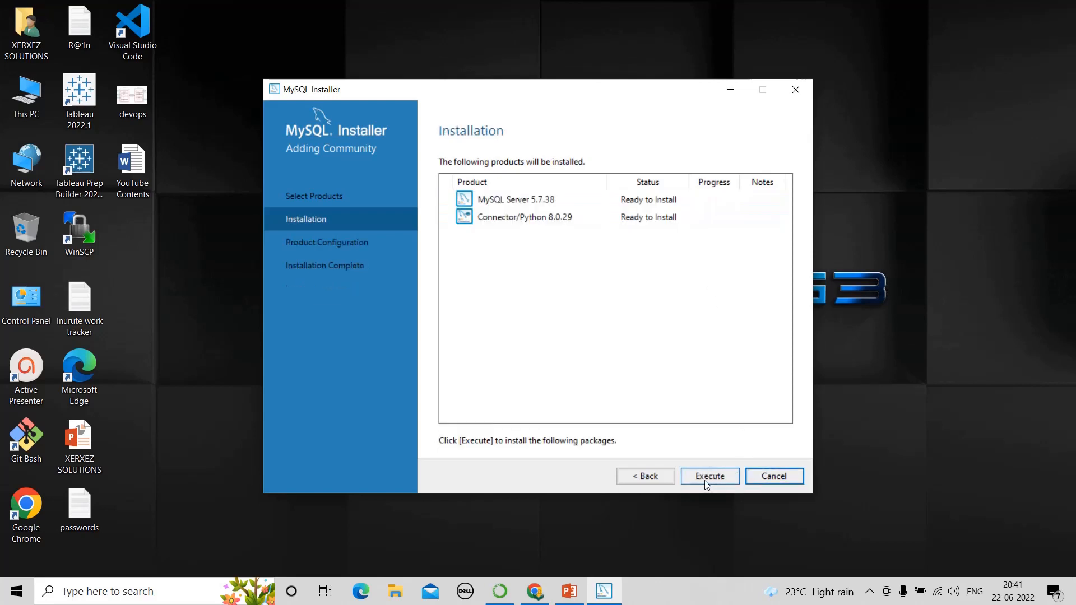
{"action": "left_click", "coordinate": [704, 479]}
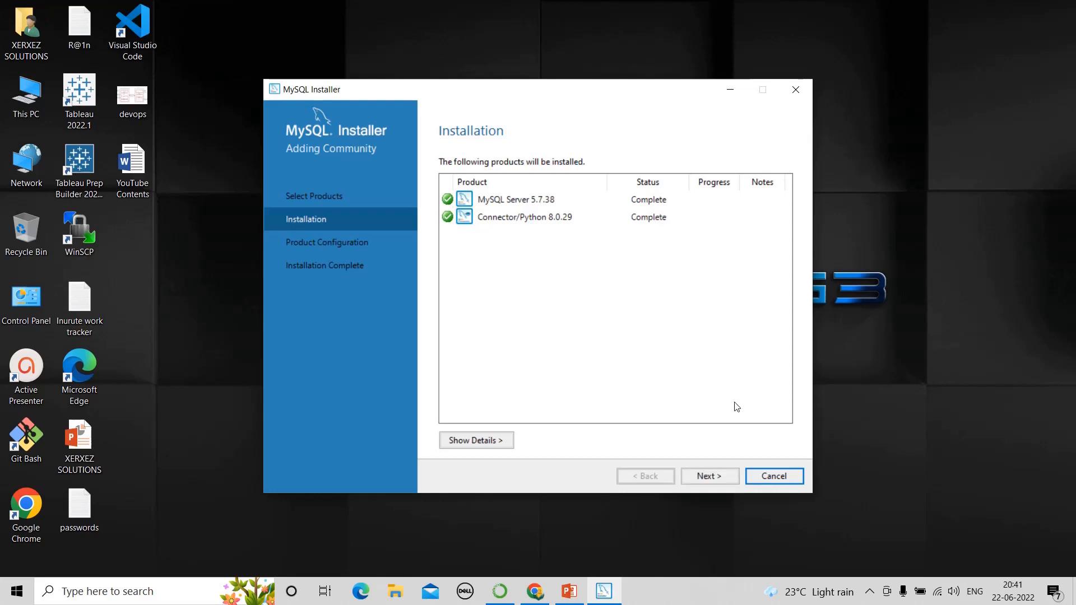
Try configuring MySQL Server 5.7.38 as a Development Computer, inspecting the port warning and the advanced and logging options setting.
{"action": "left_click", "coordinate": [711, 478]}
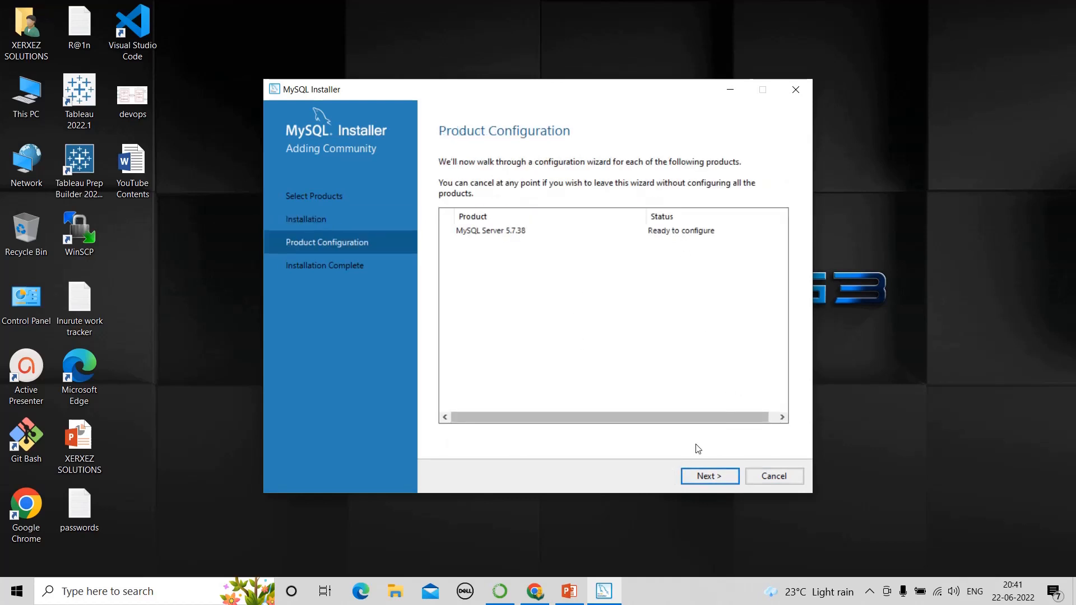
{"action": "left_click", "coordinate": [705, 479]}
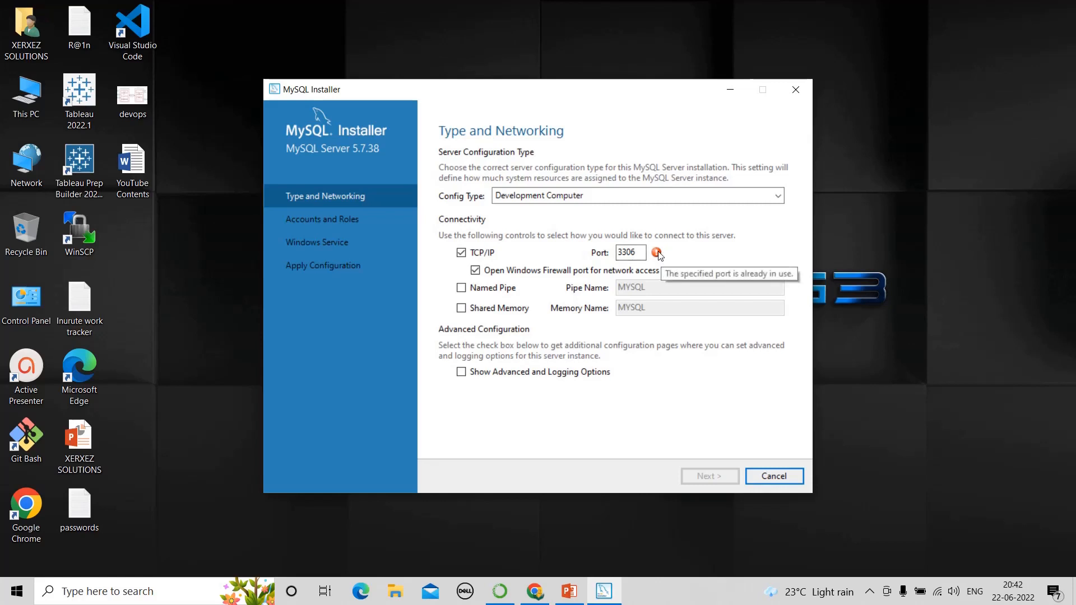
{"action": "mouse_move", "coordinate": [662, 255]}
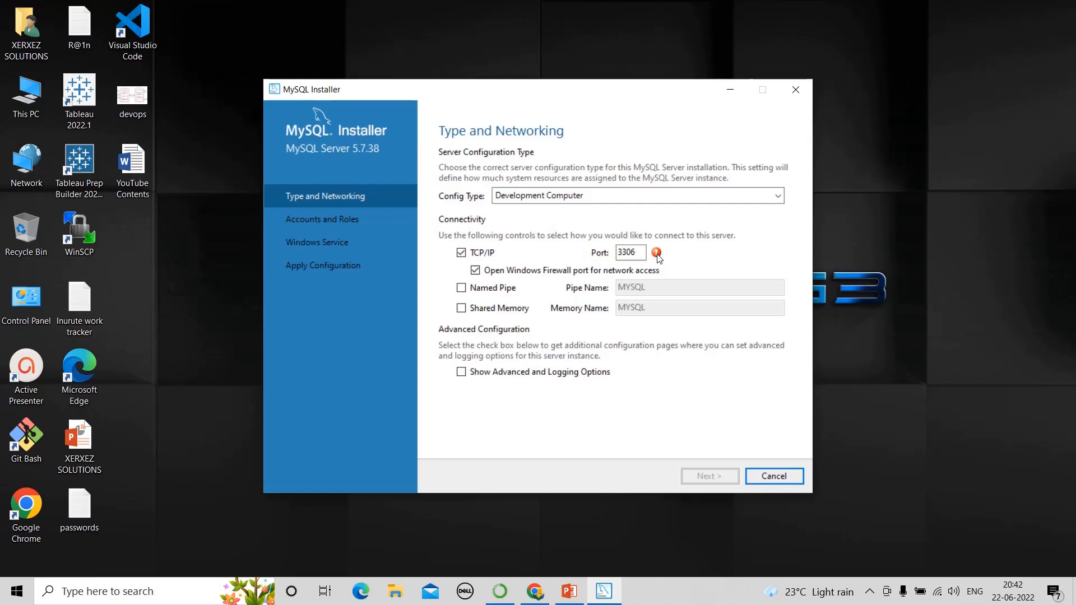
{"action": "left_click", "coordinate": [682, 197]}
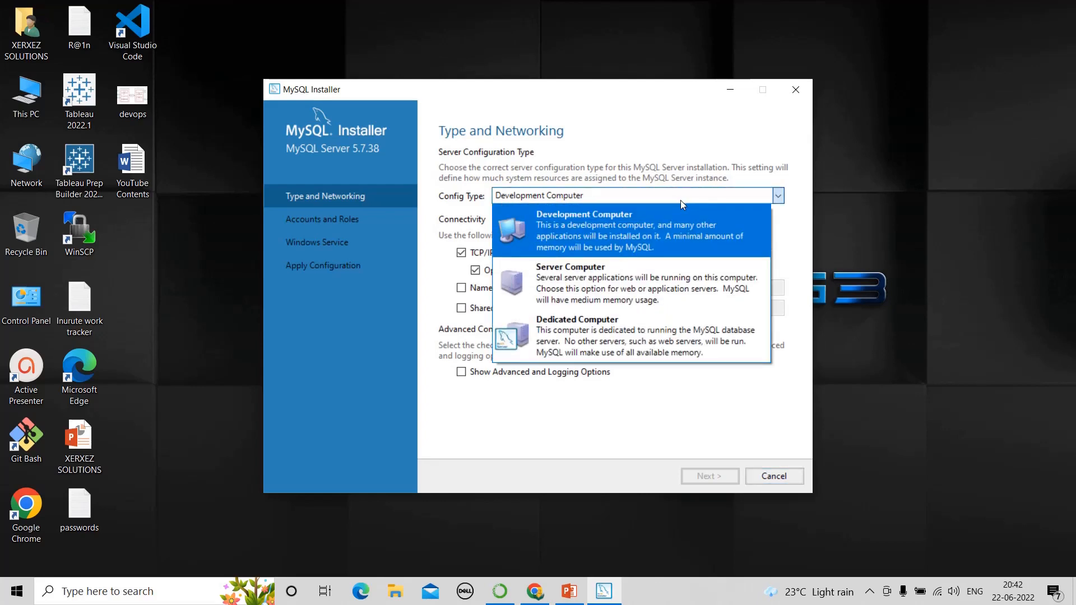
{"action": "left_click", "coordinate": [642, 243]}
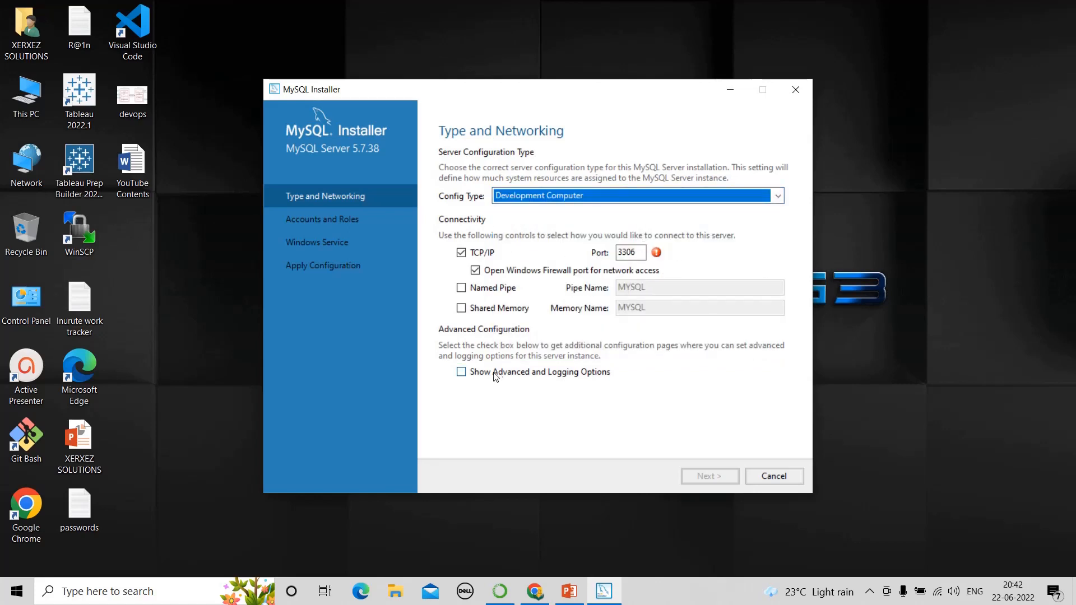
{"action": "left_click", "coordinate": [462, 375]}
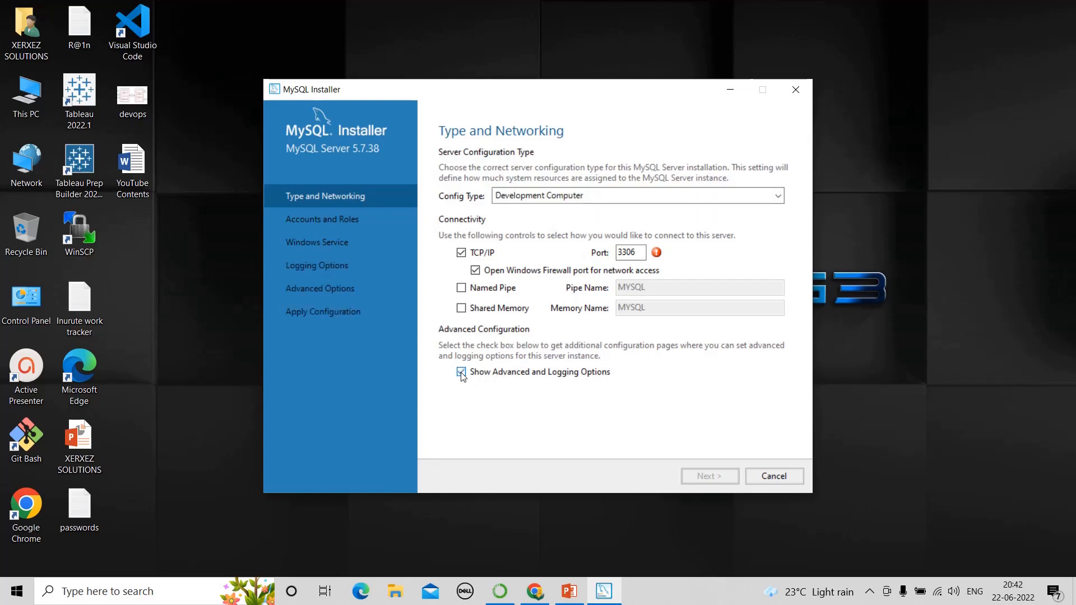
{"action": "left_click", "coordinate": [463, 375]}
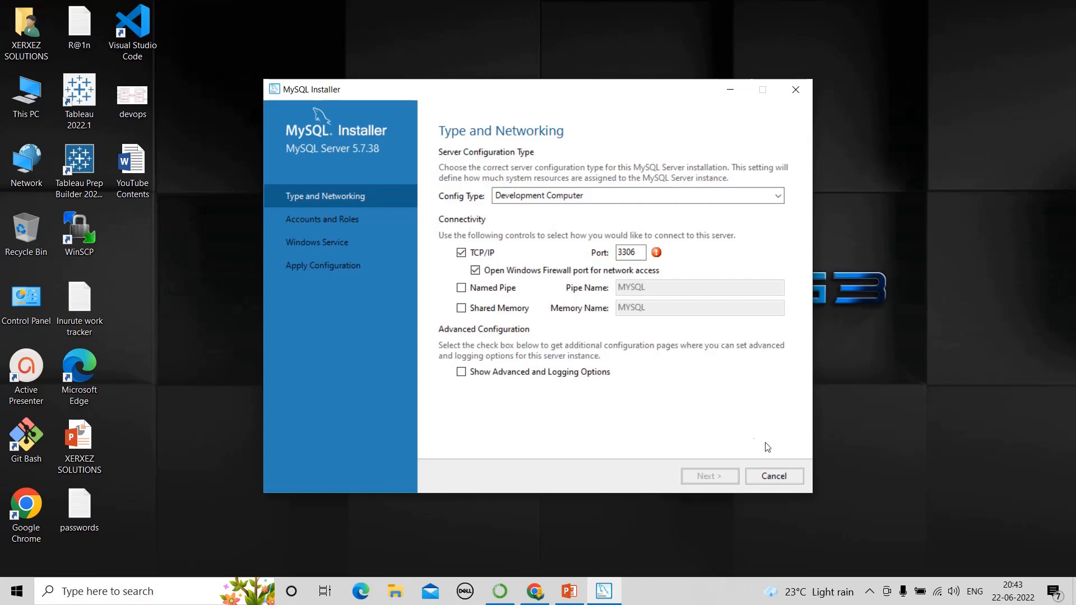
Cancel the server configuration and the adding of products, confirming both, and close the installer.
{"action": "left_click", "coordinate": [781, 480]}
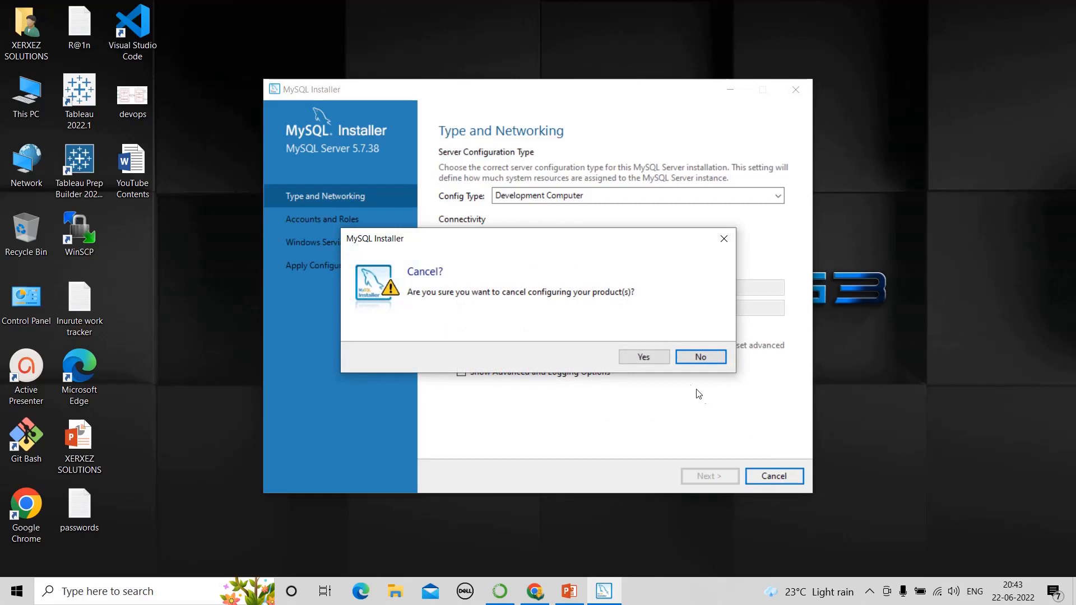
{"action": "left_click", "coordinate": [644, 356]}
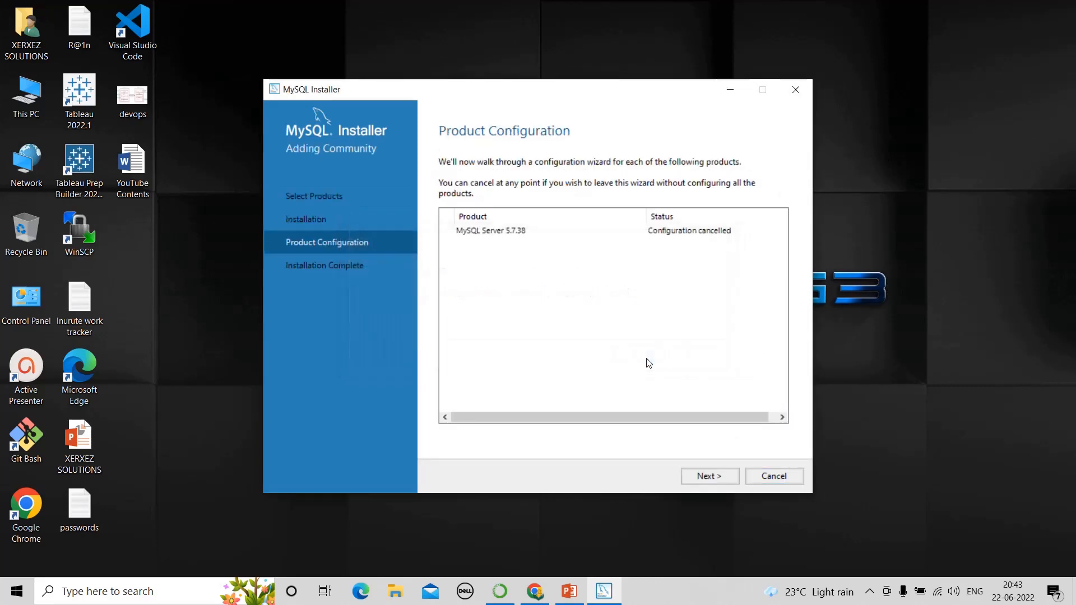
{"action": "left_click", "coordinate": [772, 475]}
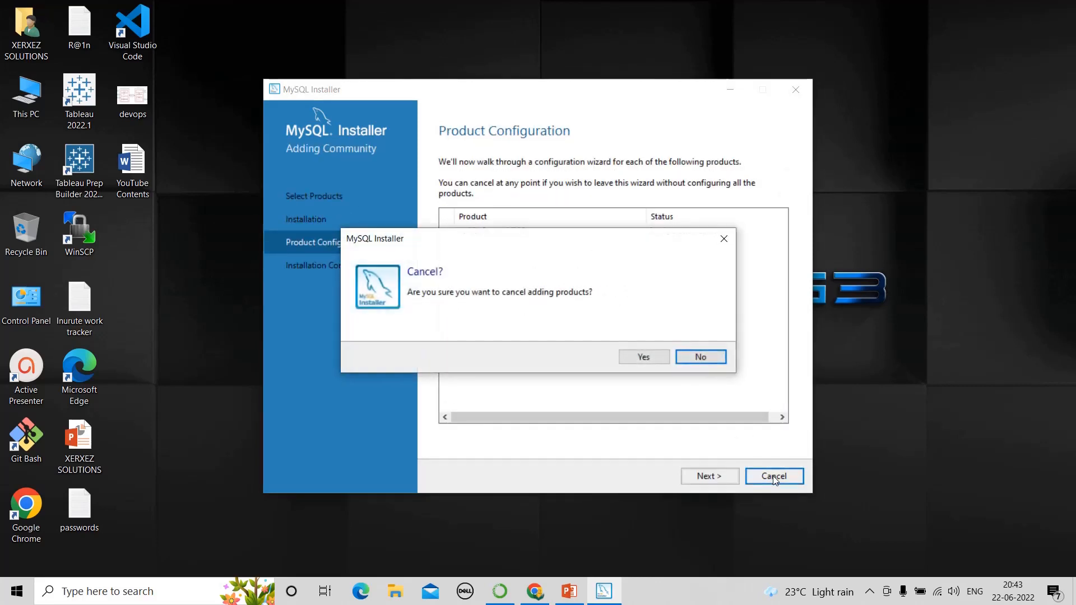
{"action": "left_click", "coordinate": [646, 356]}
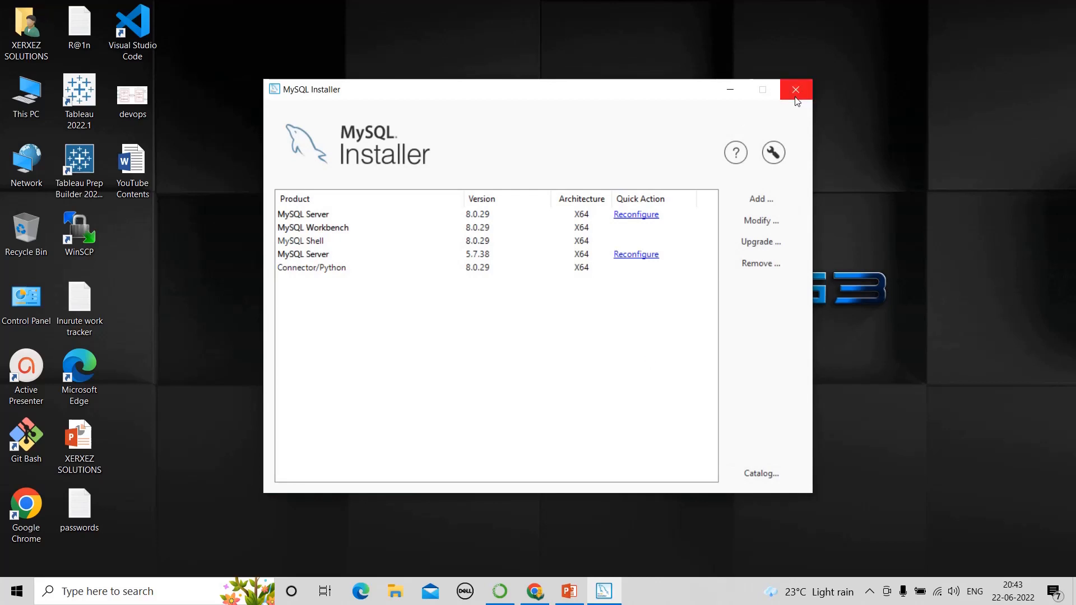
{"action": "left_click", "coordinate": [796, 89]}
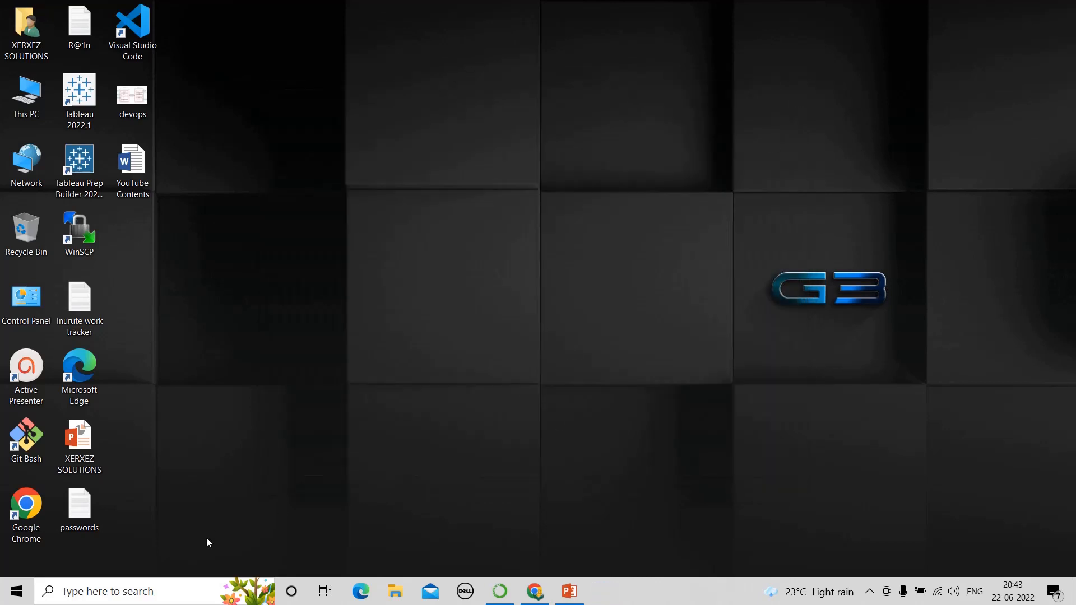
Search Windows for mysql and open MySQL Workbench 8.0 CE.
{"action": "left_click", "coordinate": [96, 592]}
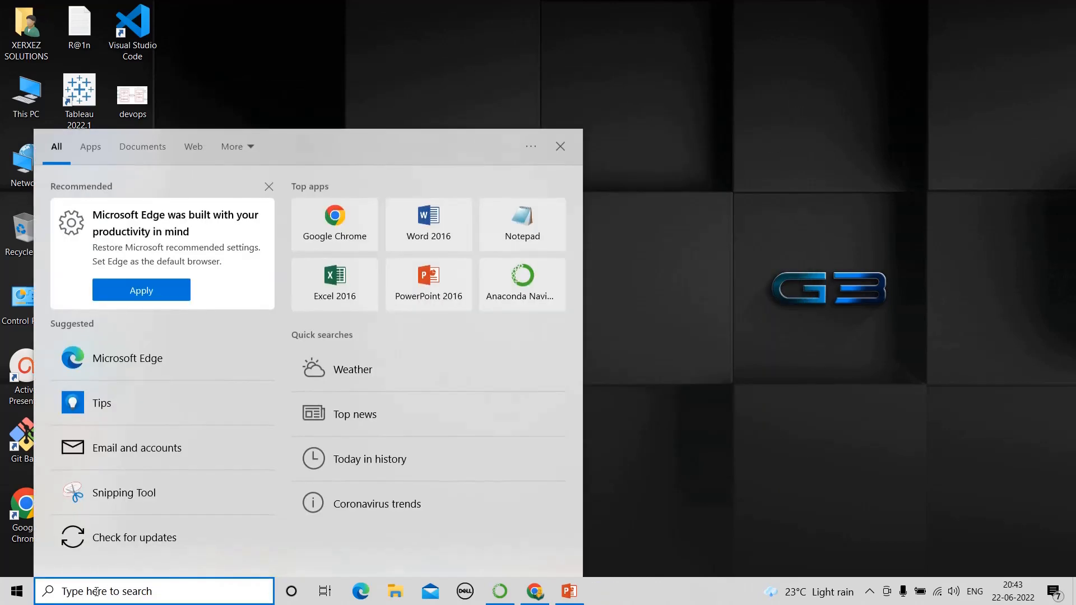
{"action": "type", "text": "mysql"}
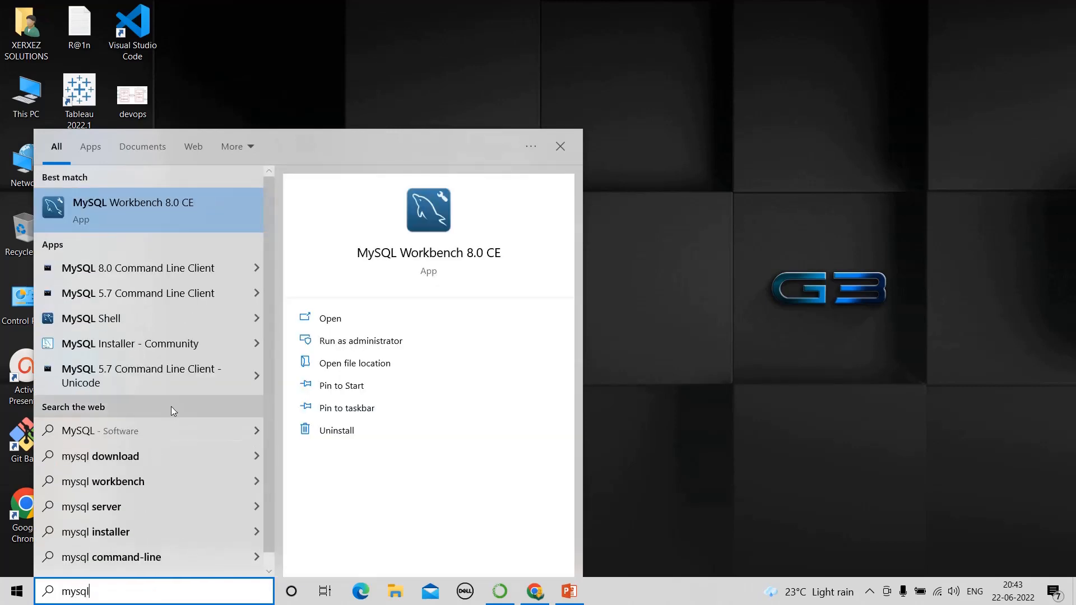
{"action": "left_click", "coordinate": [175, 215]}
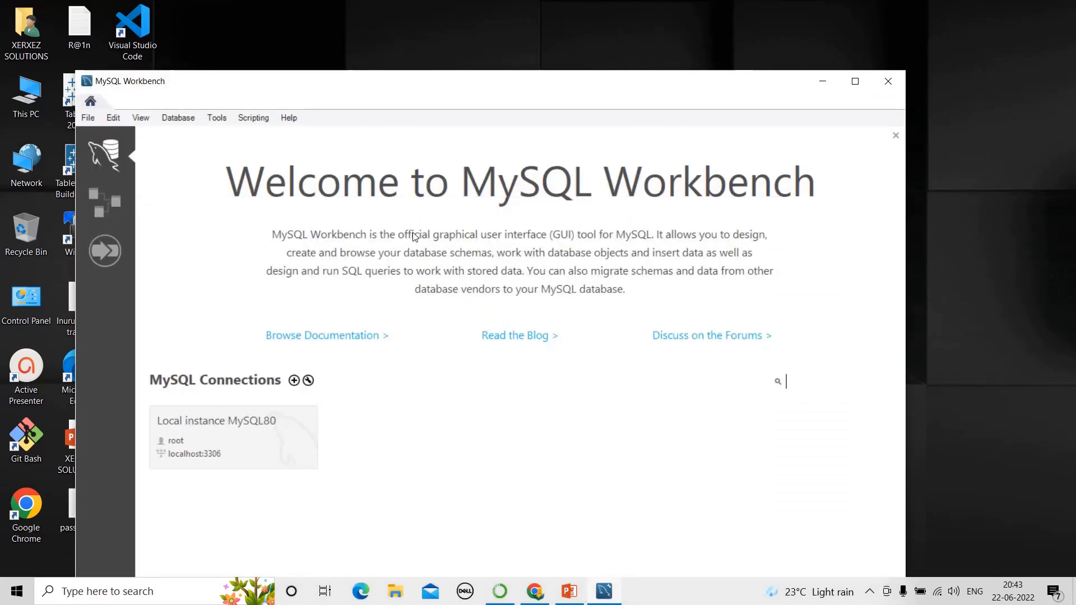
Connect to the Local instance MySQL80 server as root, entering the account password without saving it in the vault.
{"action": "left_click_drag", "start_coordinate": [409, 90], "coordinate": [469, 21]}
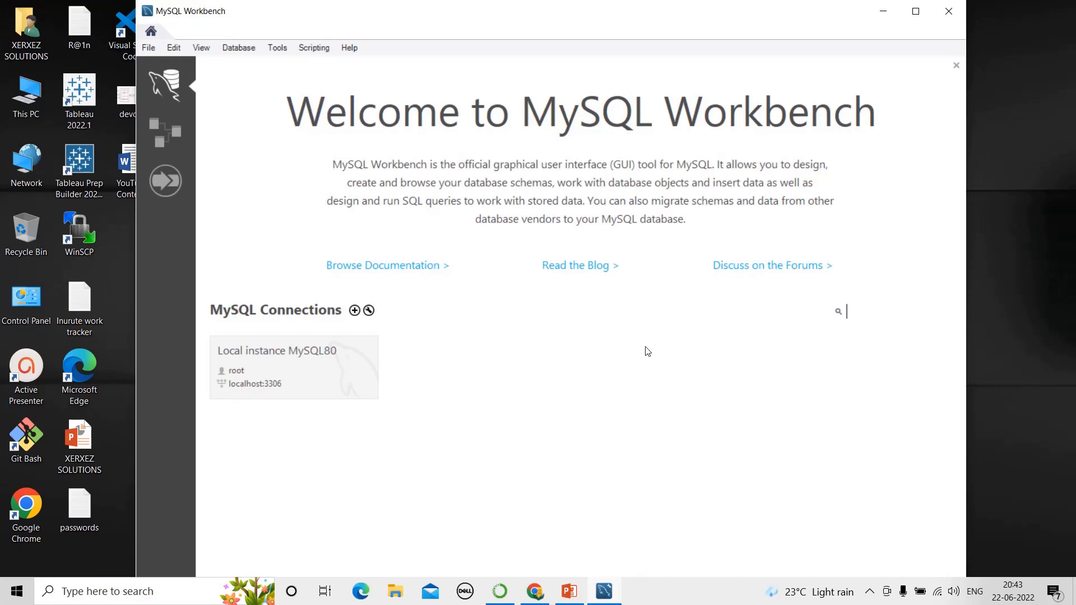
{"action": "left_click", "coordinate": [308, 376]}
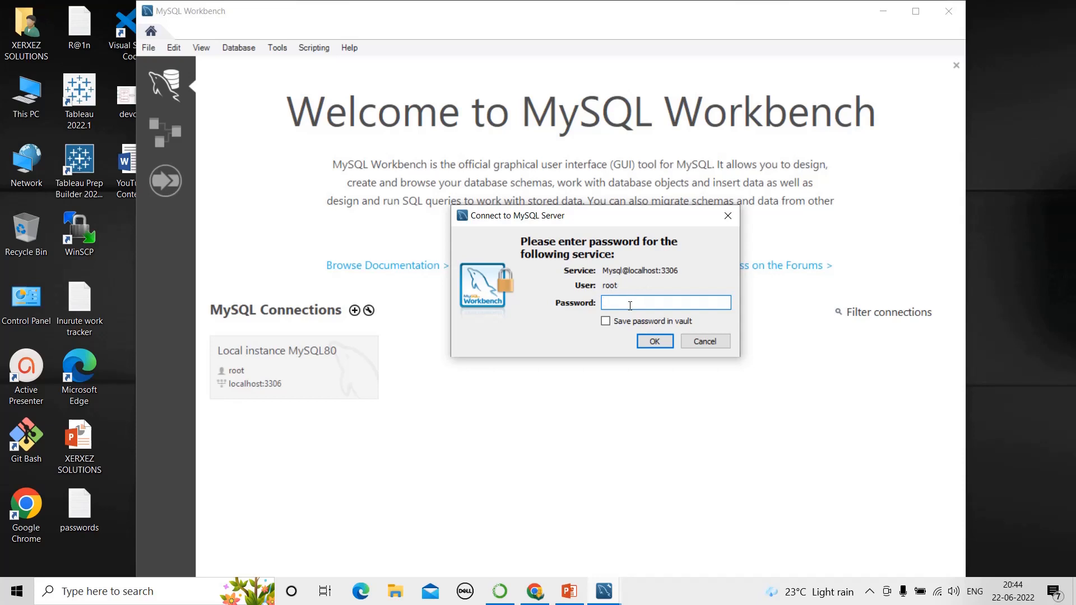
{"action": "type", "text": "**************"}
{"action": "left_click", "coordinate": [654, 344]}
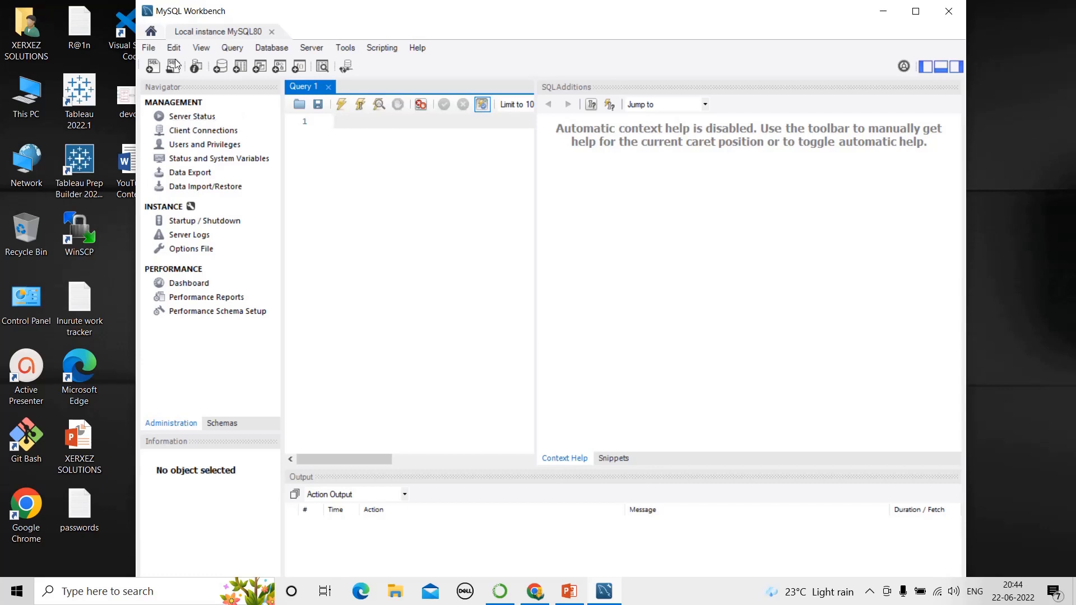
Examine the stored connections and the default parameters for connecting to a database, and cancel without connecting.
{"action": "left_click", "coordinate": [149, 50]}
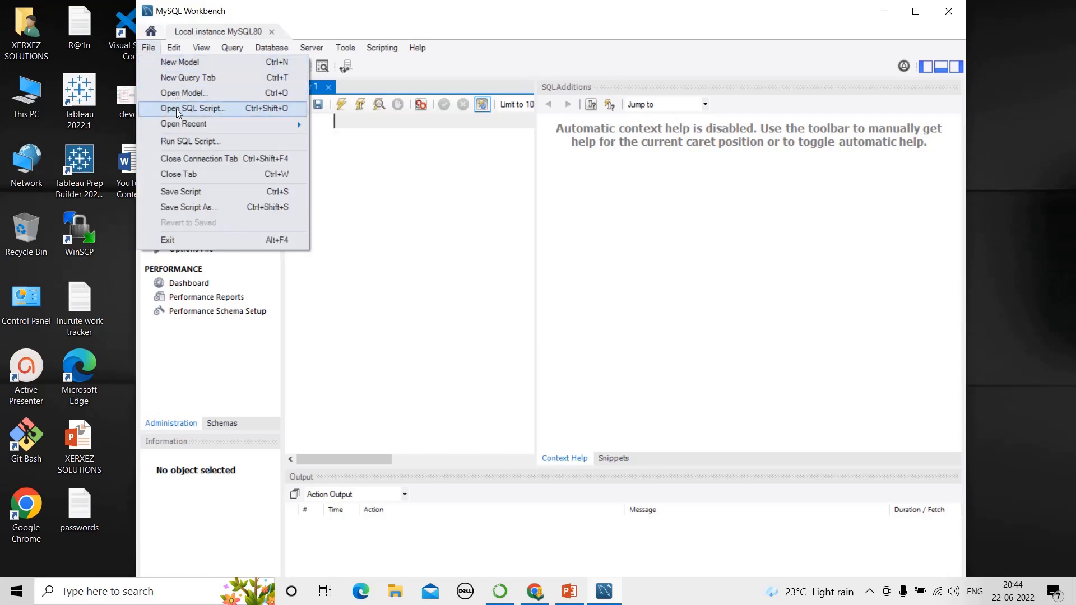
{"action": "mouse_move", "coordinate": [265, 47]}
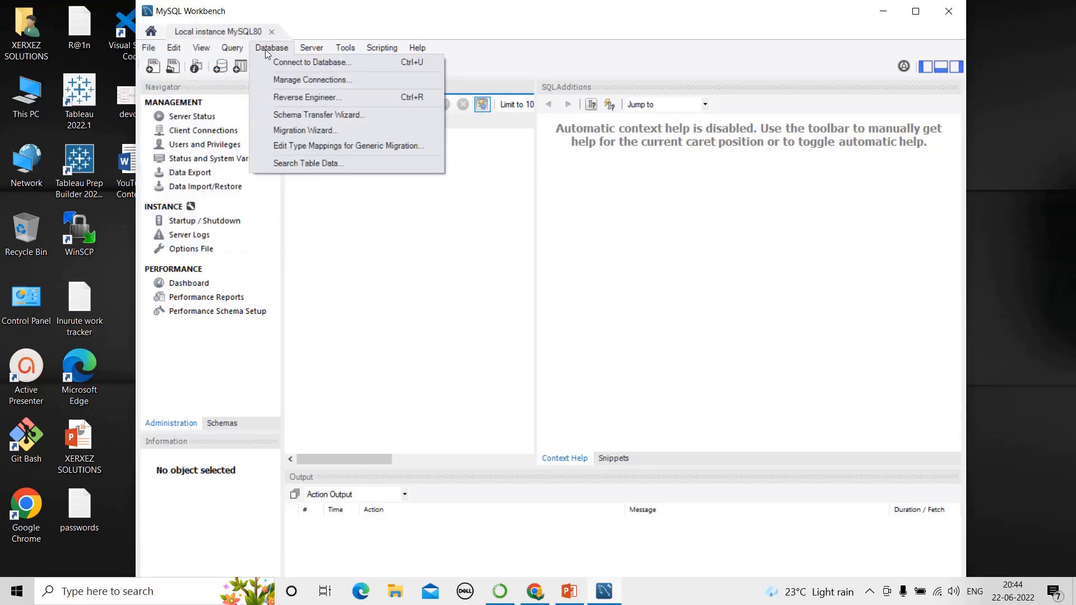
{"action": "left_click", "coordinate": [309, 63]}
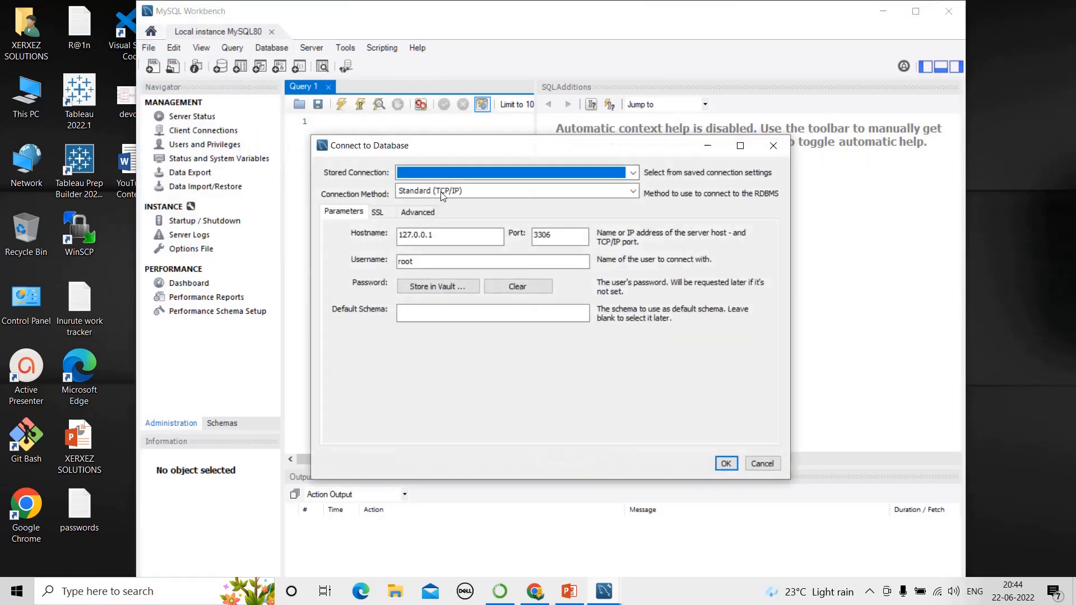
{"action": "left_click", "coordinate": [588, 180]}
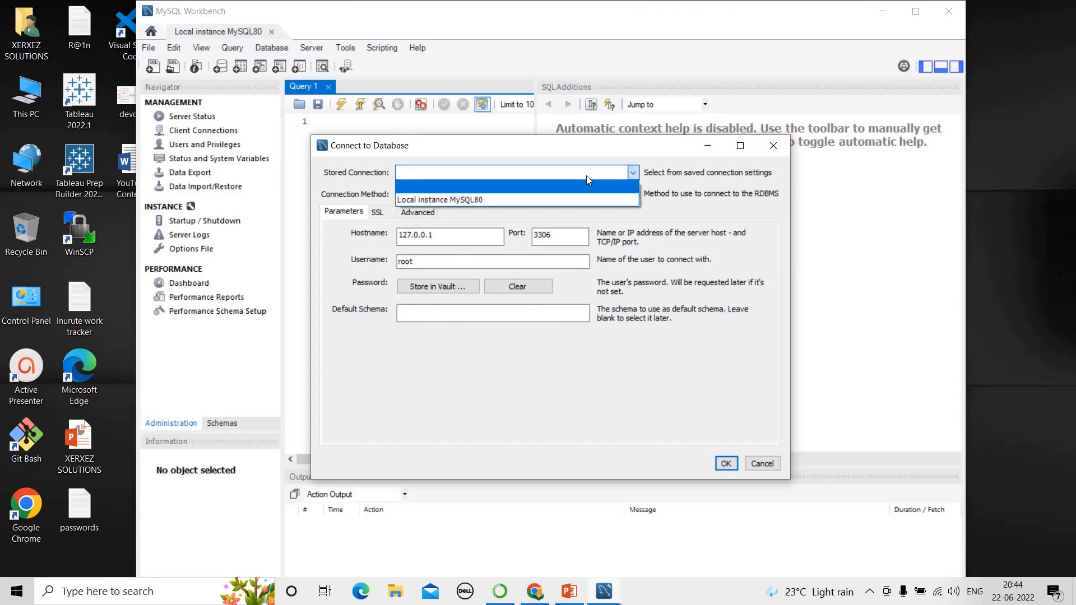
{"action": "left_click", "coordinate": [573, 186]}
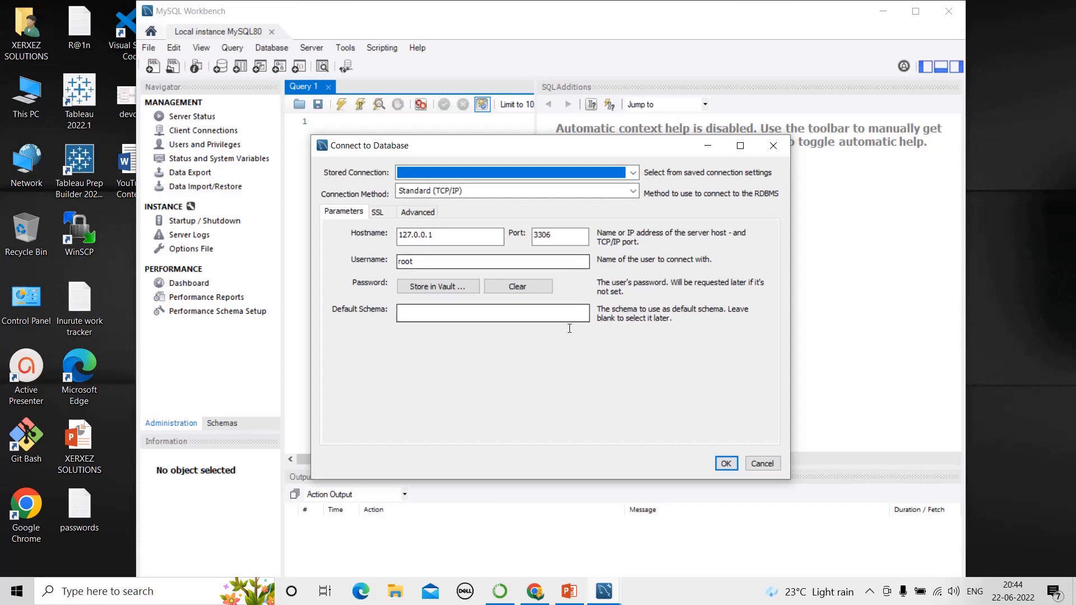
{"action": "left_click", "coordinate": [763, 464]}
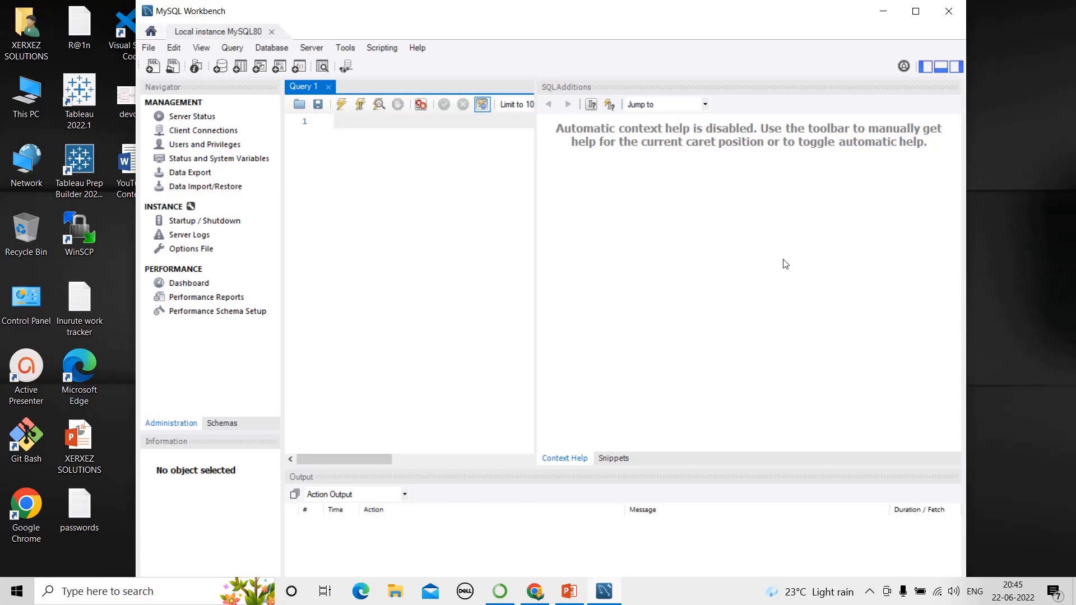
Close MySQL Workbench.
{"action": "left_click", "coordinate": [949, 12]}
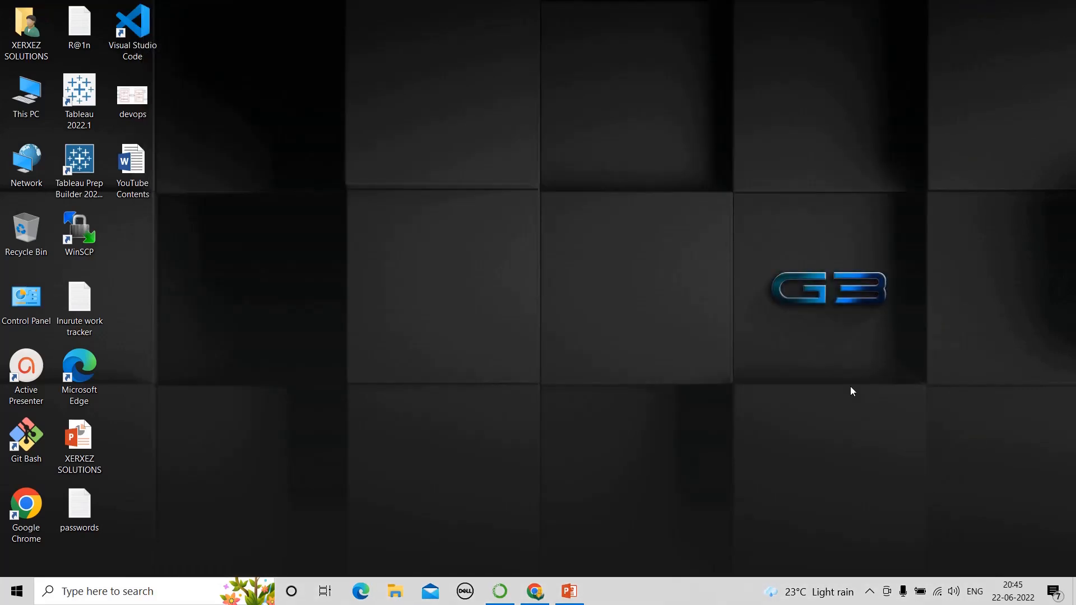
{"action": "left_click", "coordinate": [869, 594]}
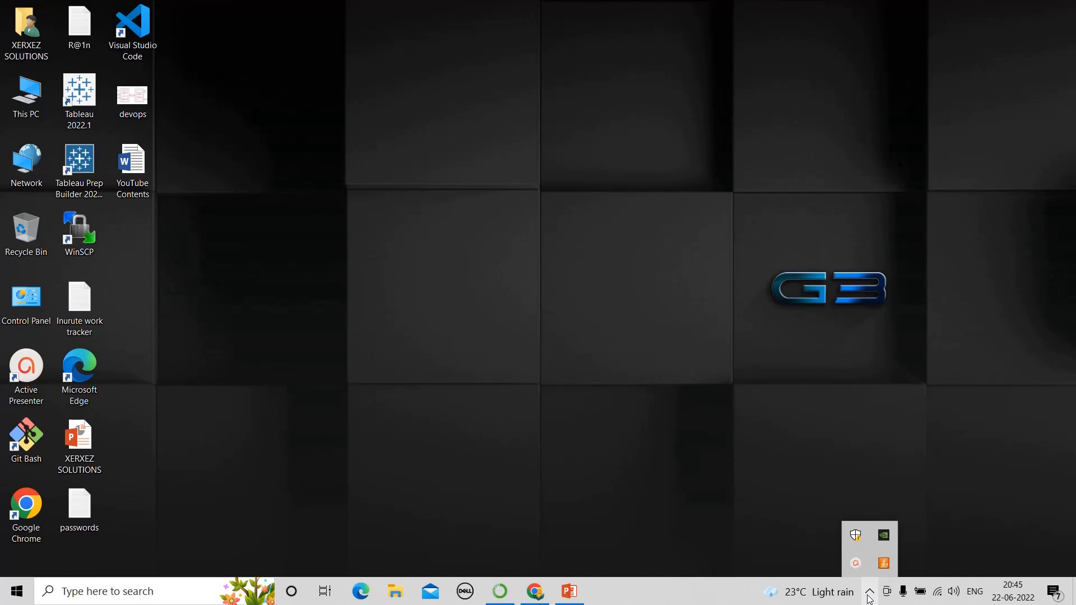
{"action": "left_click", "coordinate": [855, 563]}
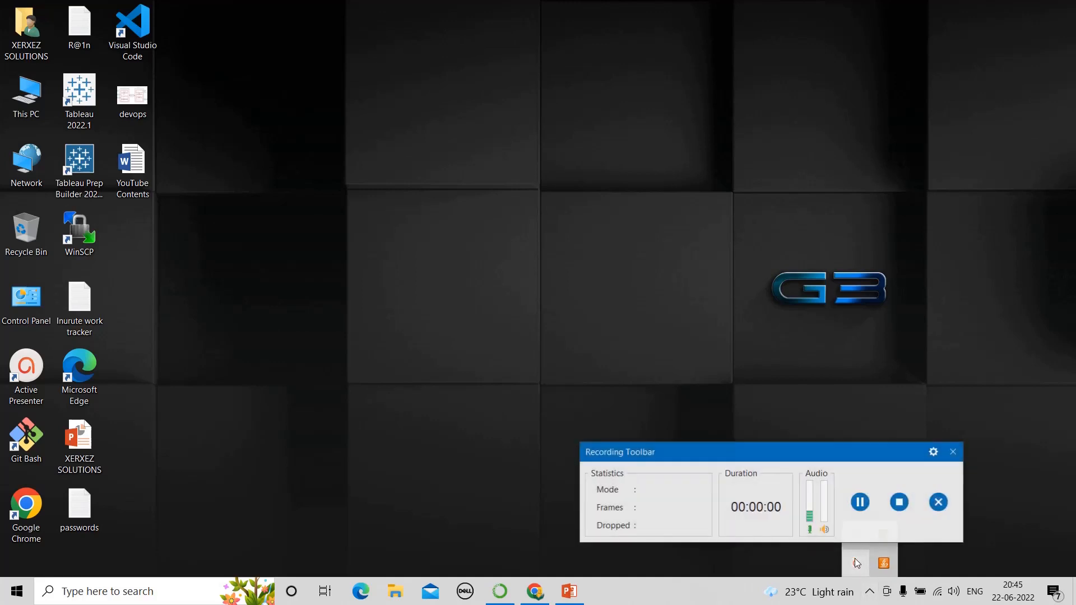